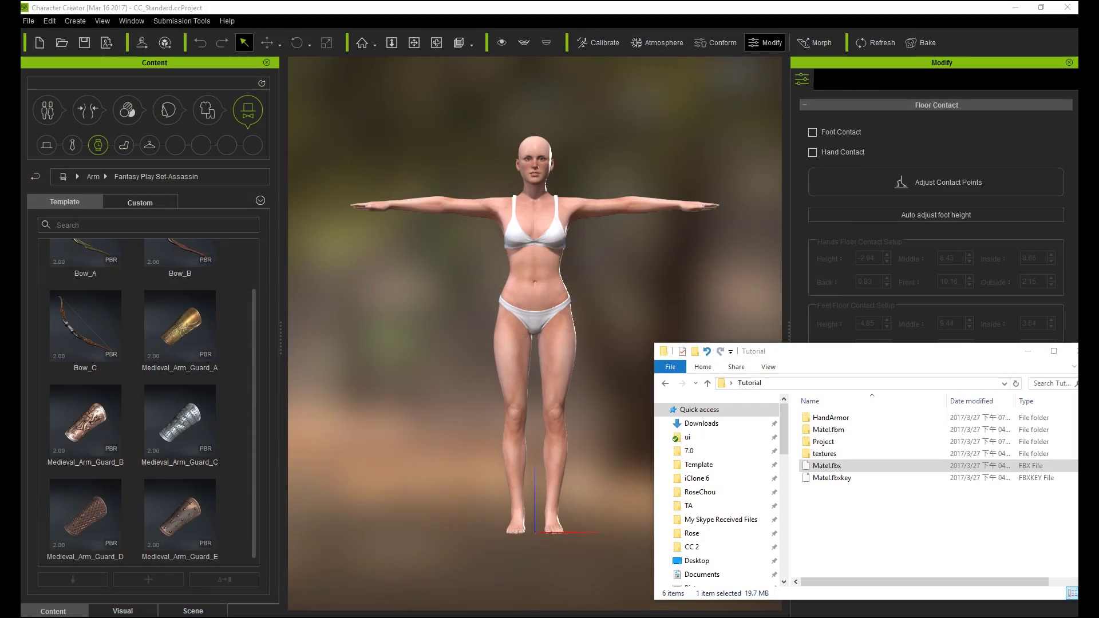
Import the Matel.fbx character from the Tutorial folder into Character Creator and accept the asset import status report
click(815, 471)
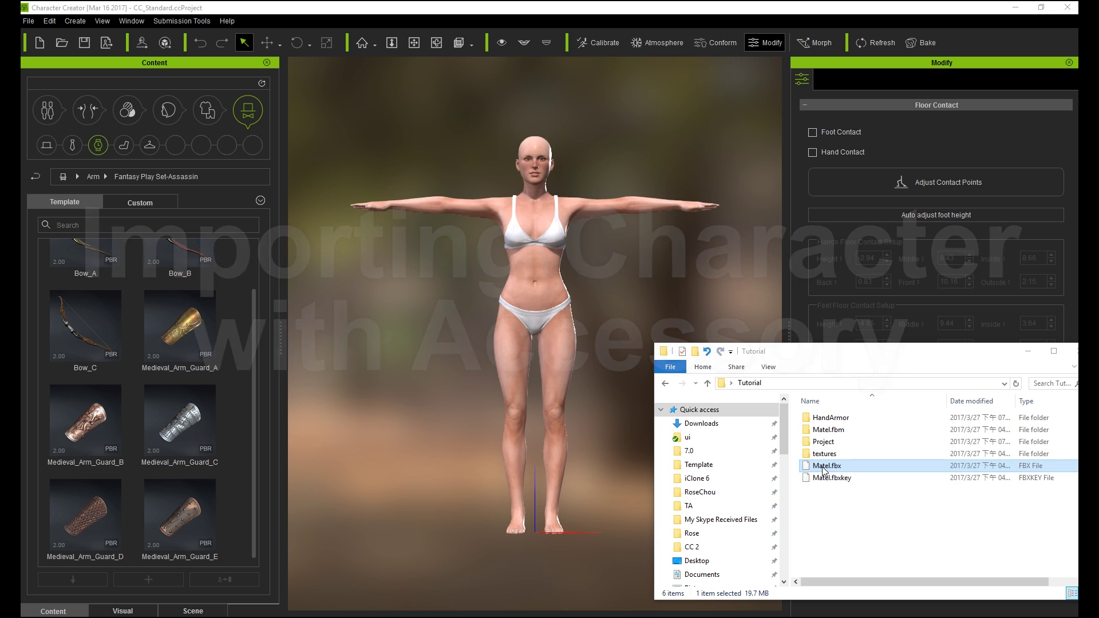
drag(816, 470, 512, 376)
click(510, 365)
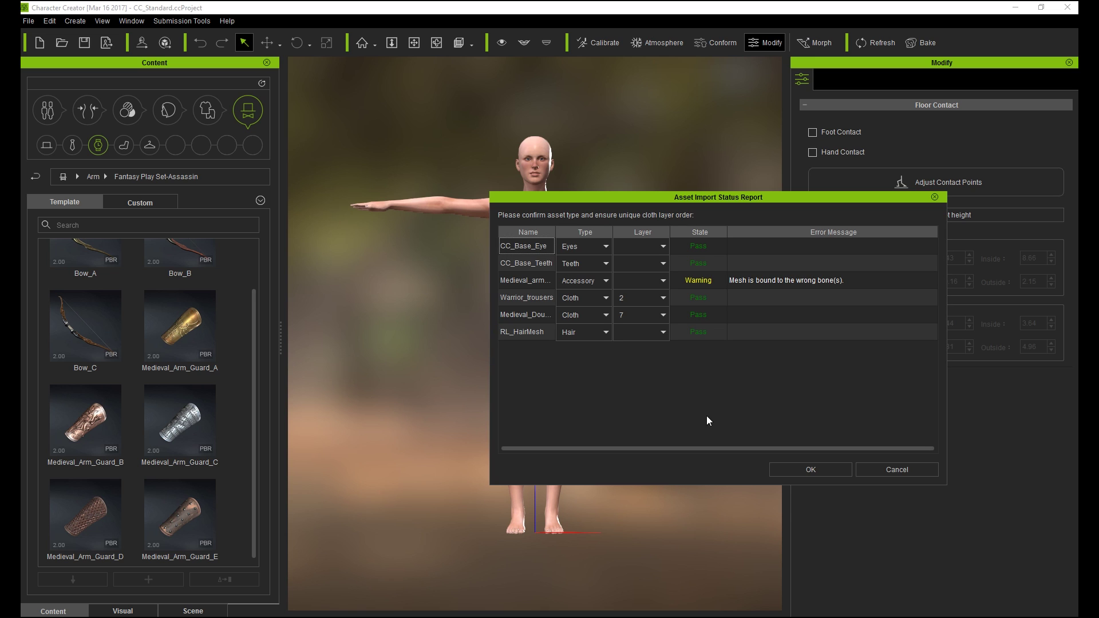
click(796, 469)
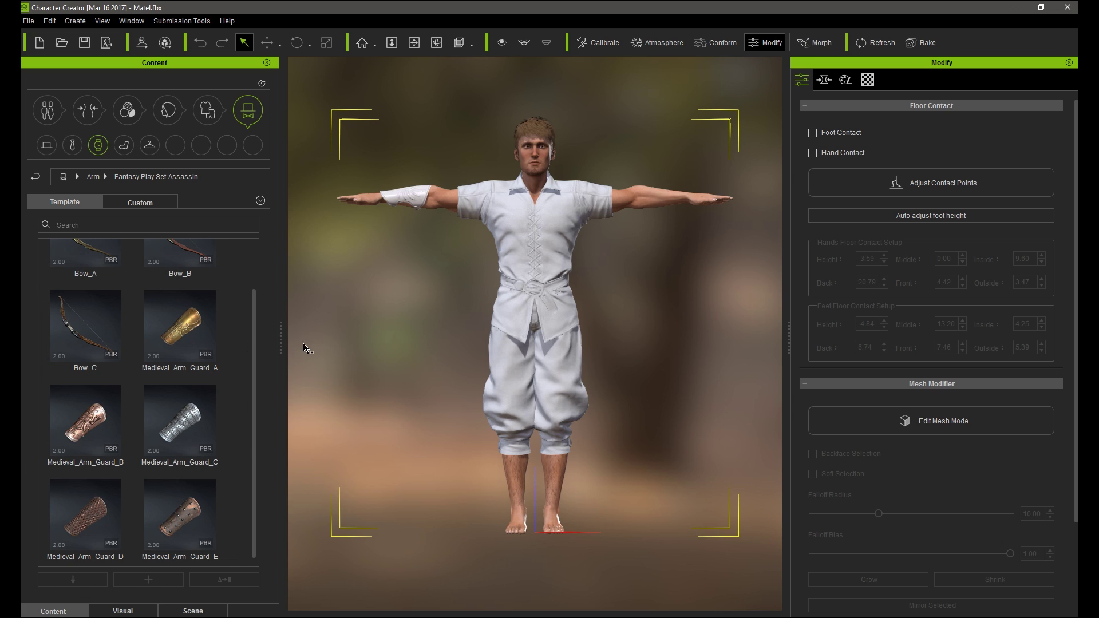
Assign the PBR_V1_3MAT substance to the medieval arm guard and activate the Appearance Editor for it, discarding the flattened textures
click(419, 199)
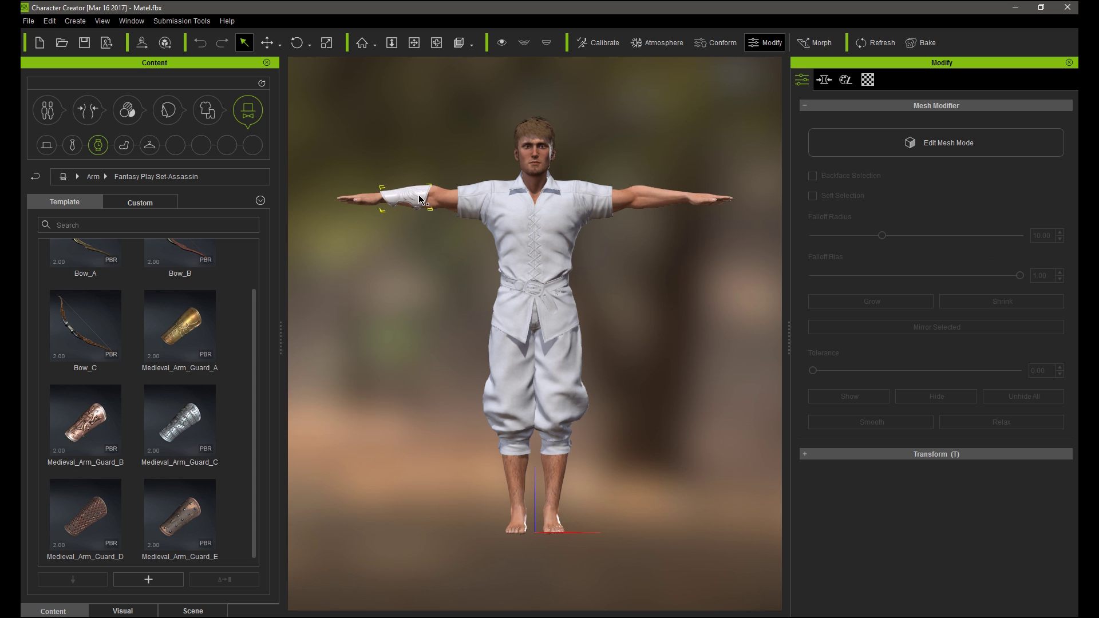
key(f)
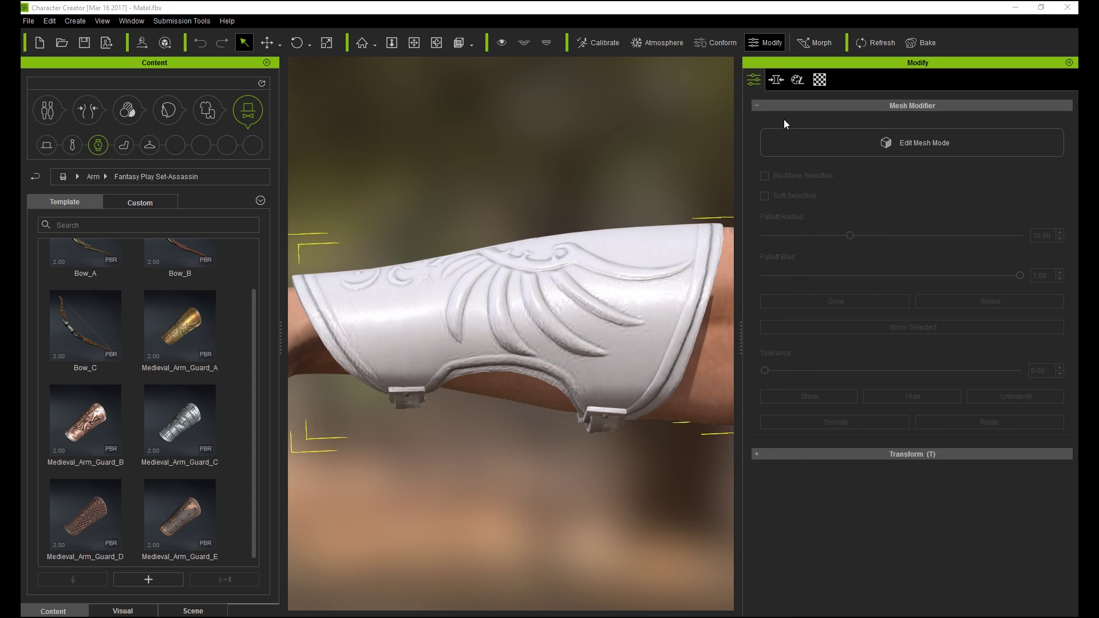
click(798, 80)
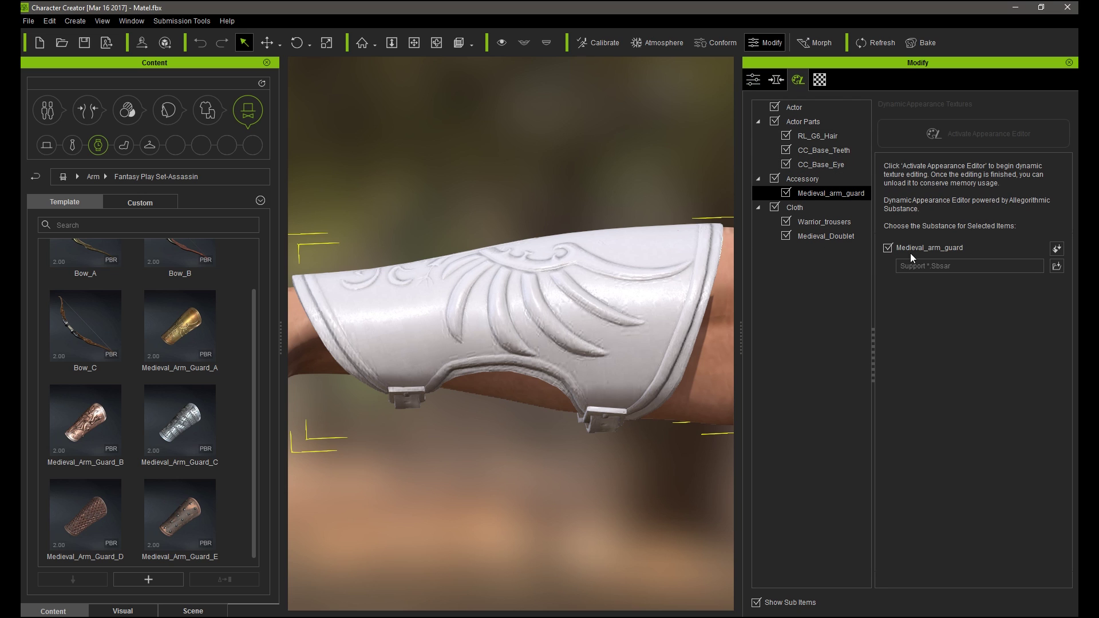
click(1029, 266)
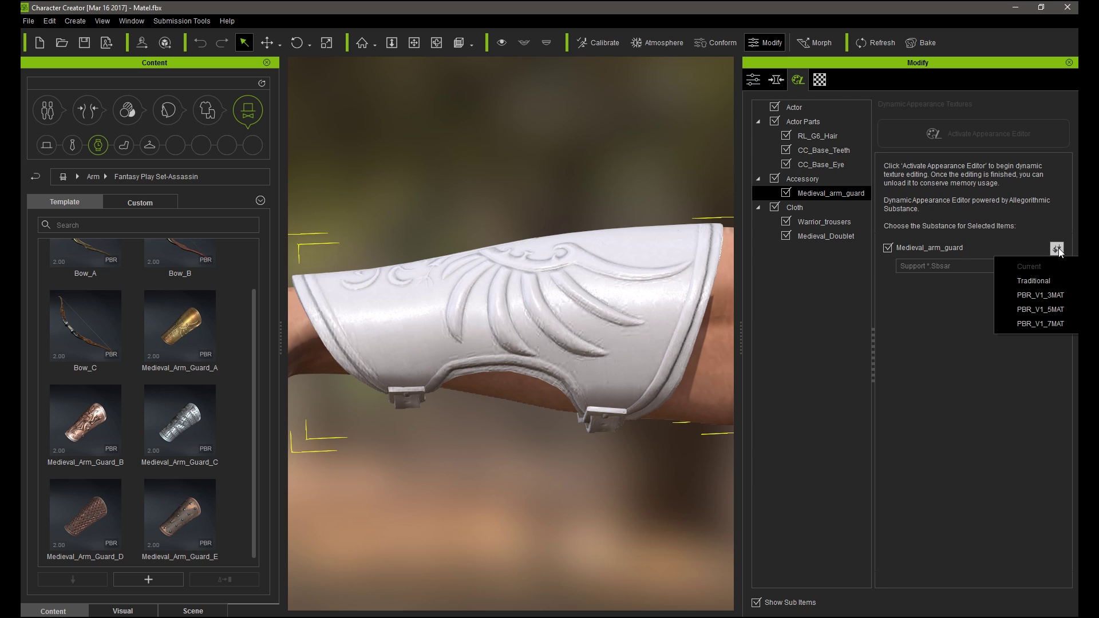
click(1066, 296)
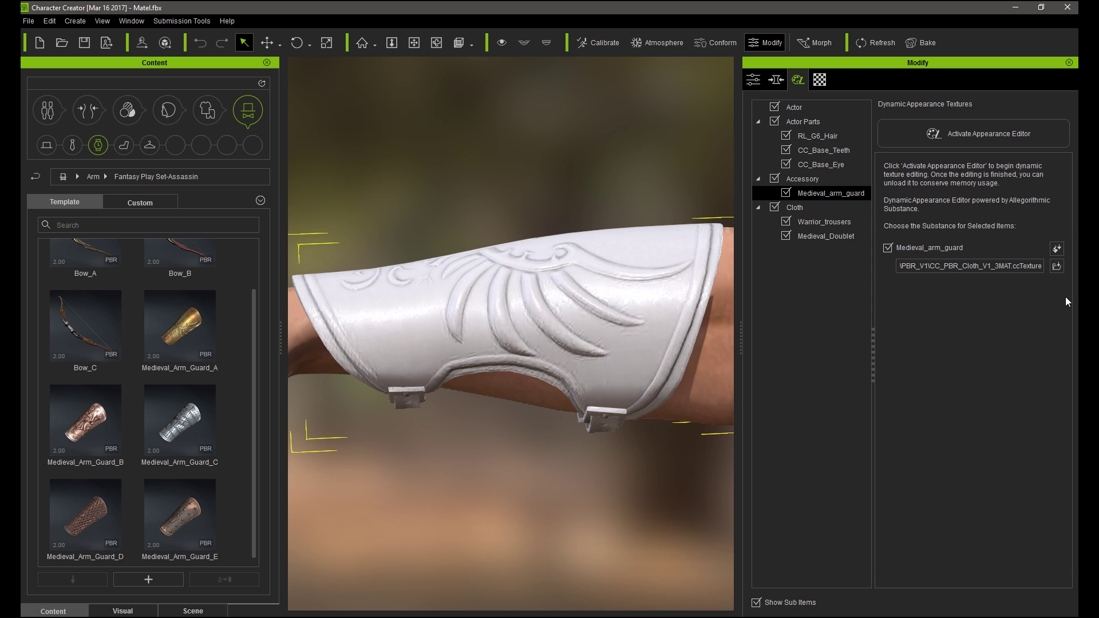
click(1023, 133)
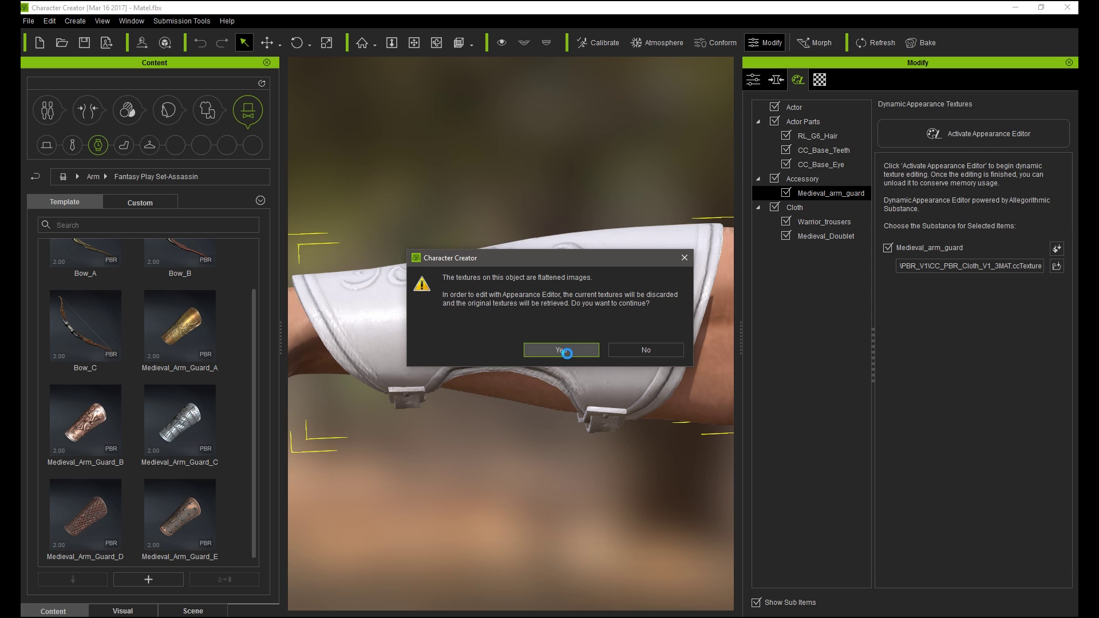
click(561, 350)
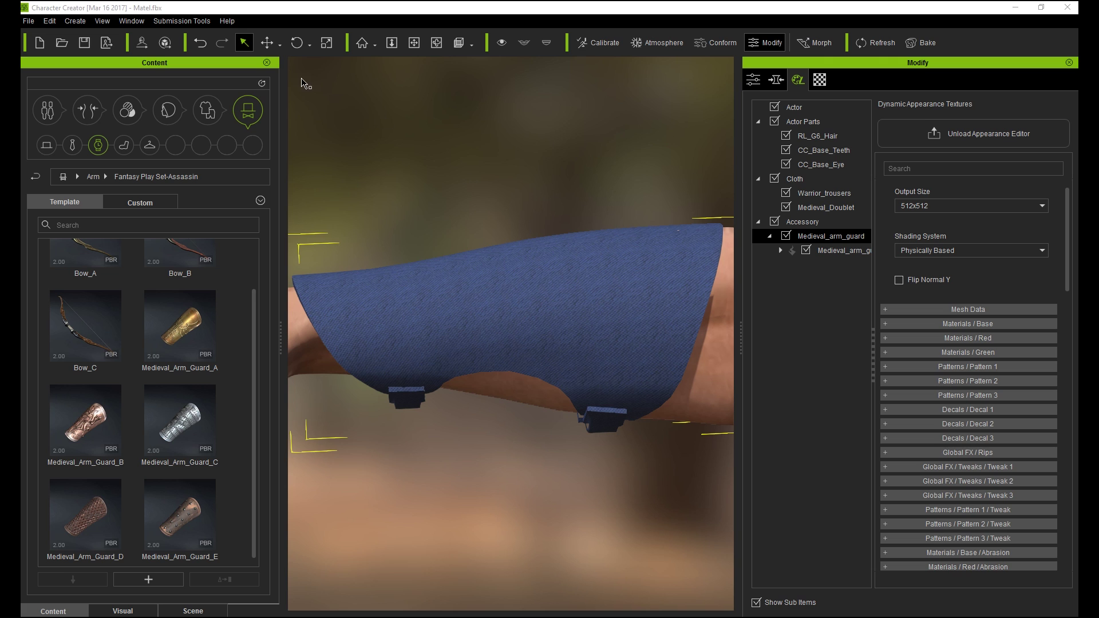
Close the Content, Visual and Scene panels to enlarge the viewport
click(267, 63)
click(267, 63)
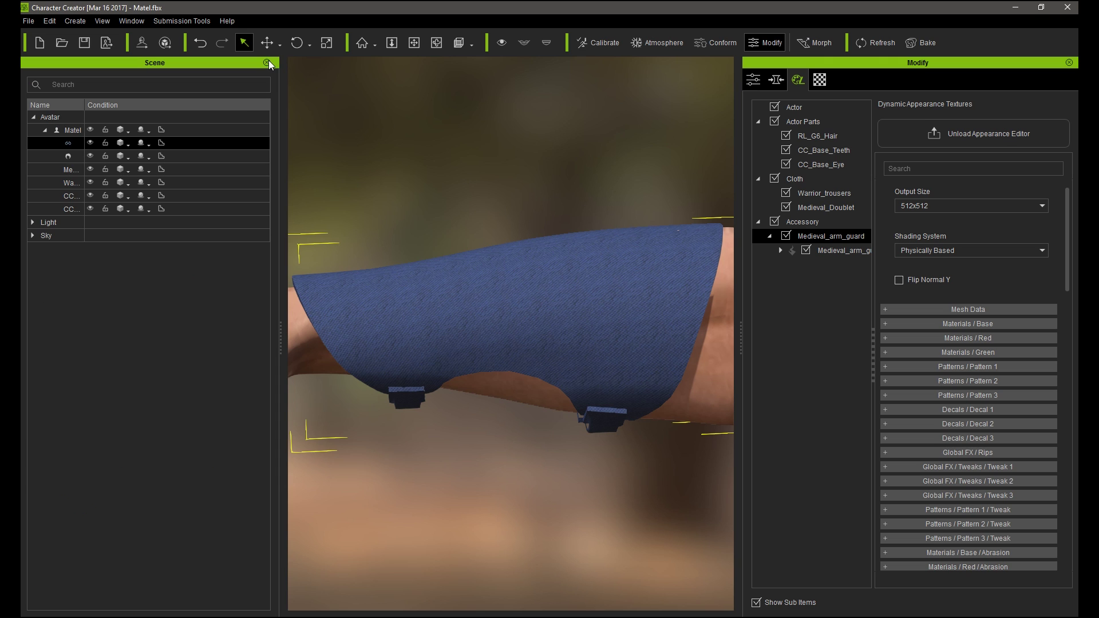
click(267, 63)
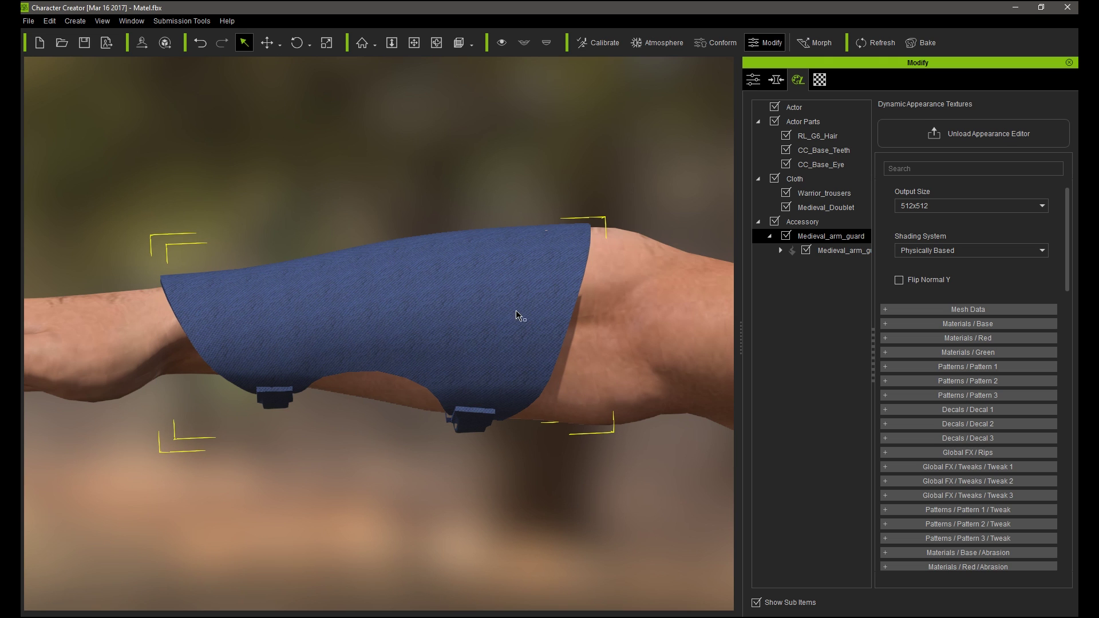
Set the arm guard's dynamic texture output size to 1024x1024
right_drag(516, 363, 524, 545)
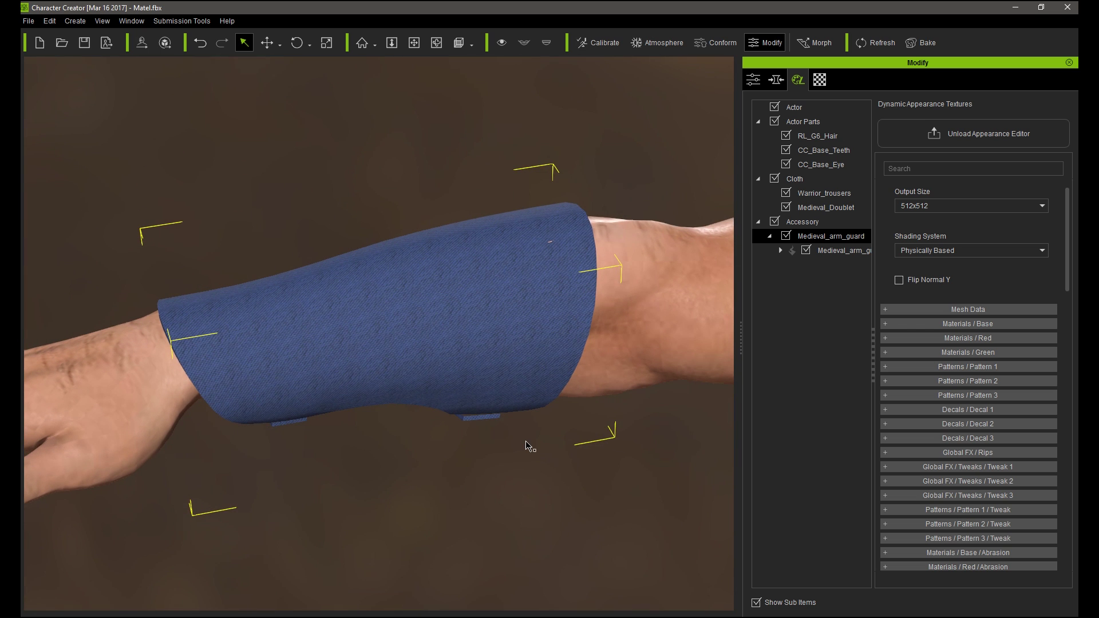
click(933, 204)
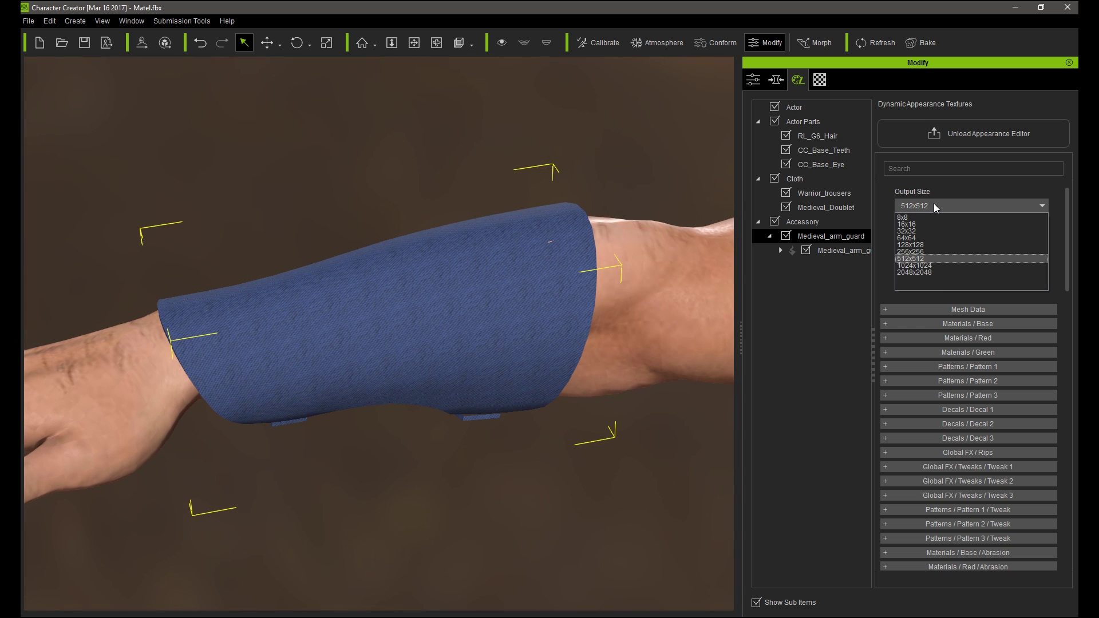
click(915, 267)
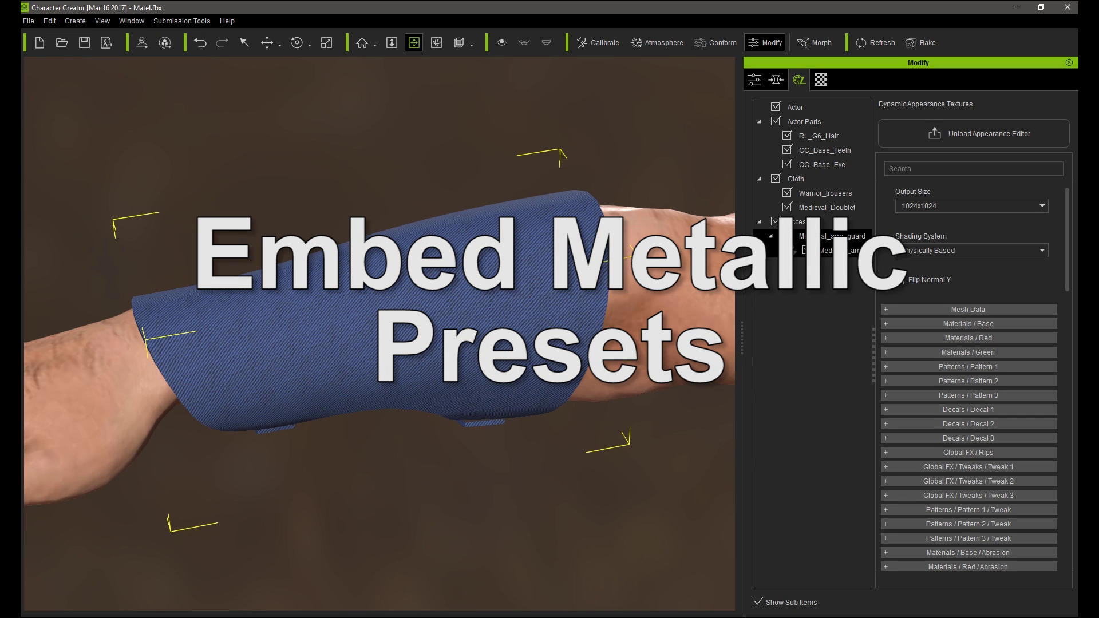
Change the material type of the arm guard's Base material to Embed - Metallic
click(796, 250)
click(794, 279)
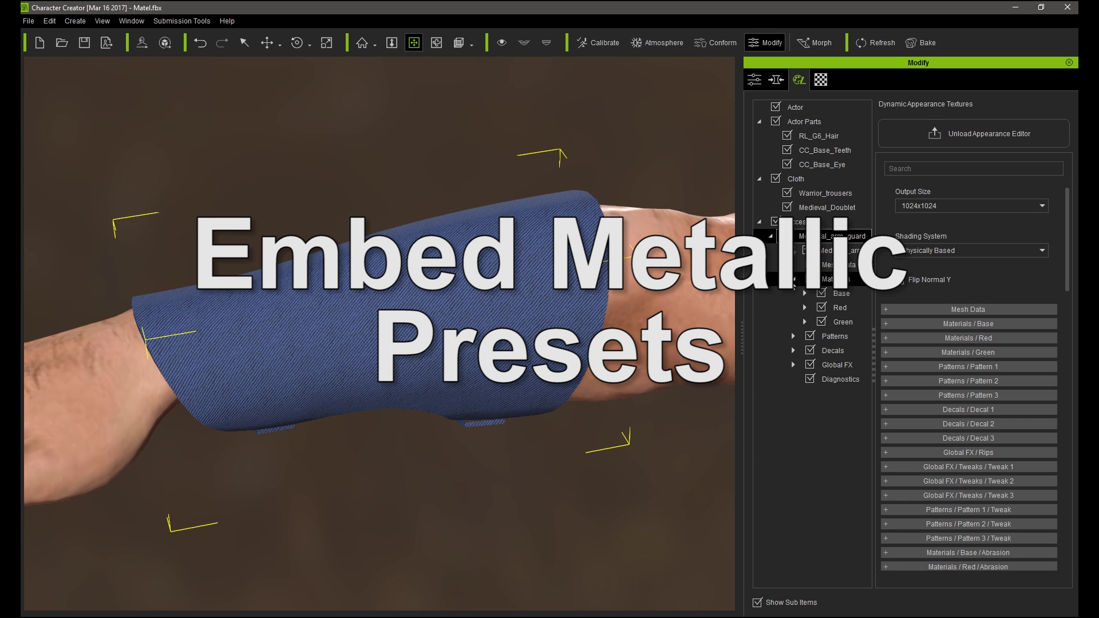
click(844, 294)
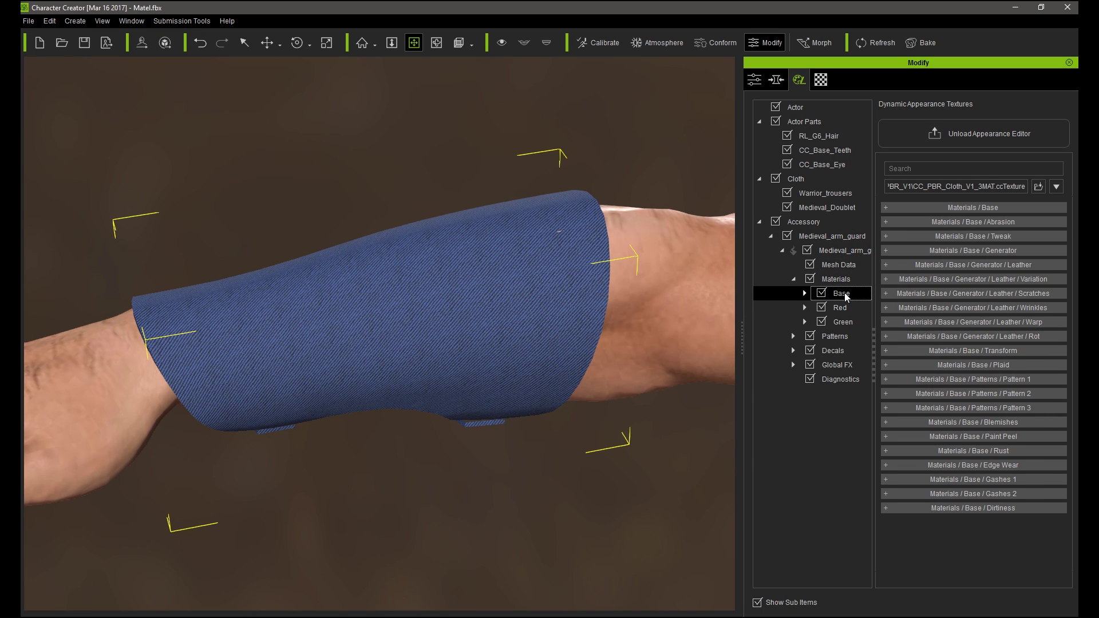
click(951, 208)
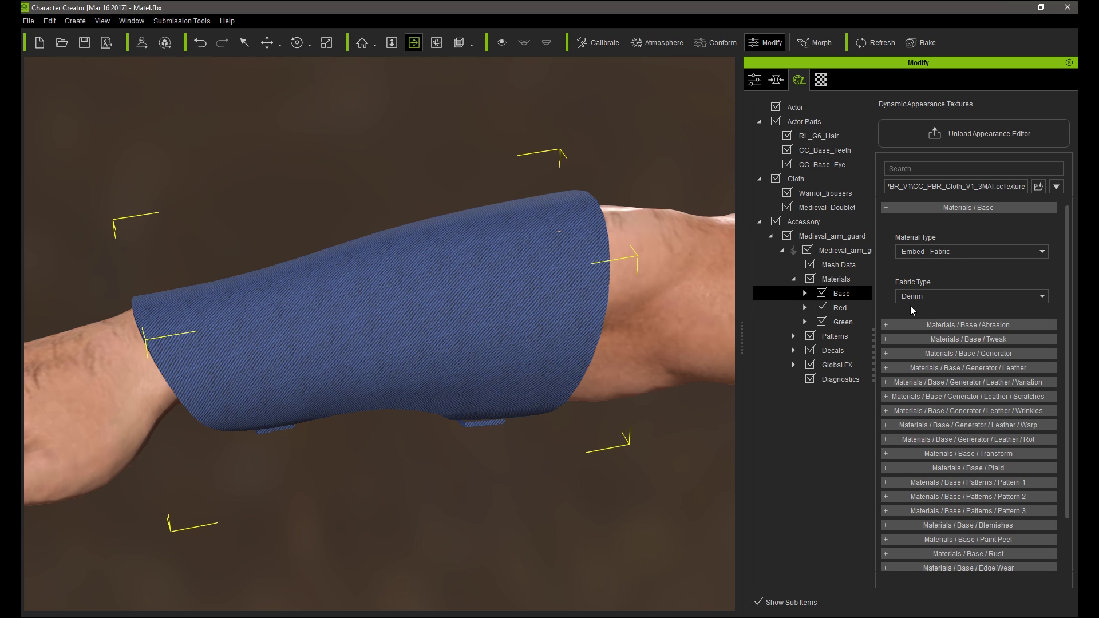
click(968, 252)
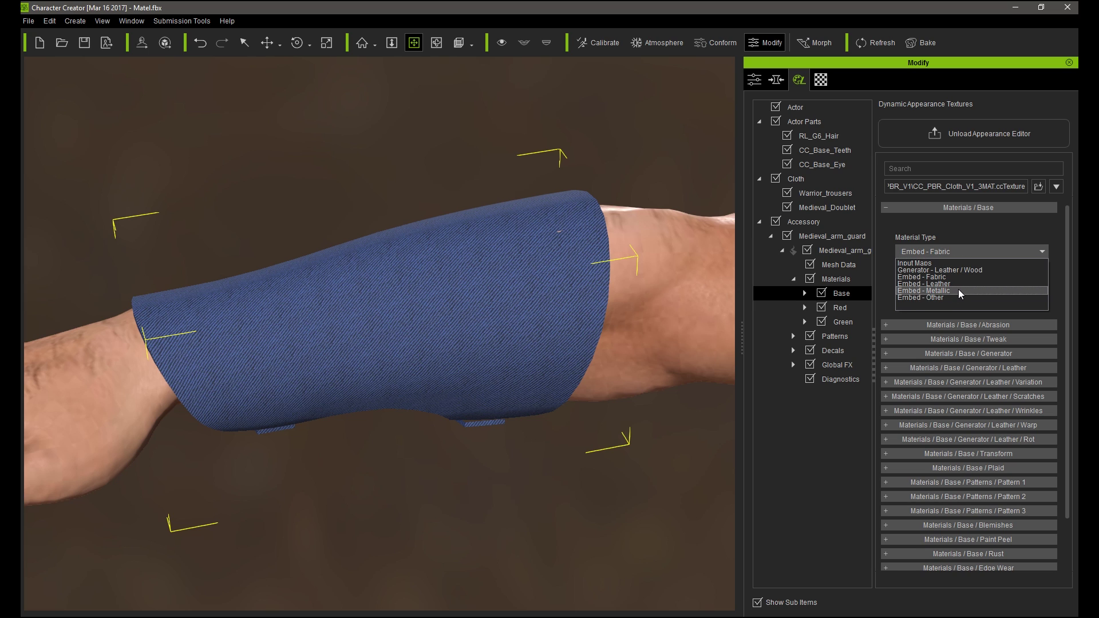
click(958, 291)
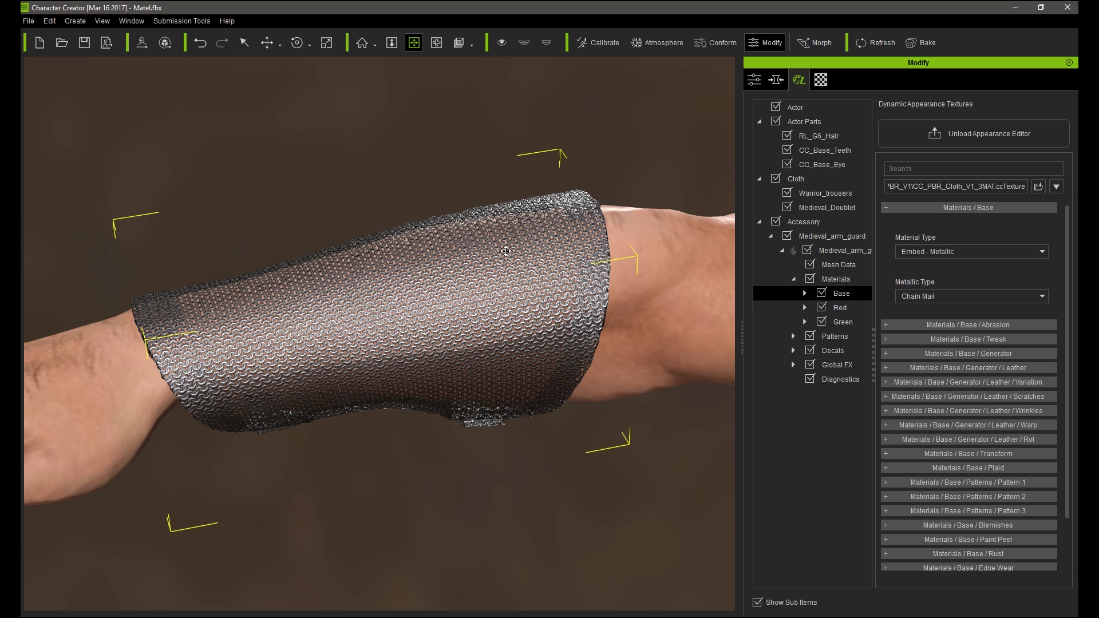
right_drag(506, 251, 486, 197)
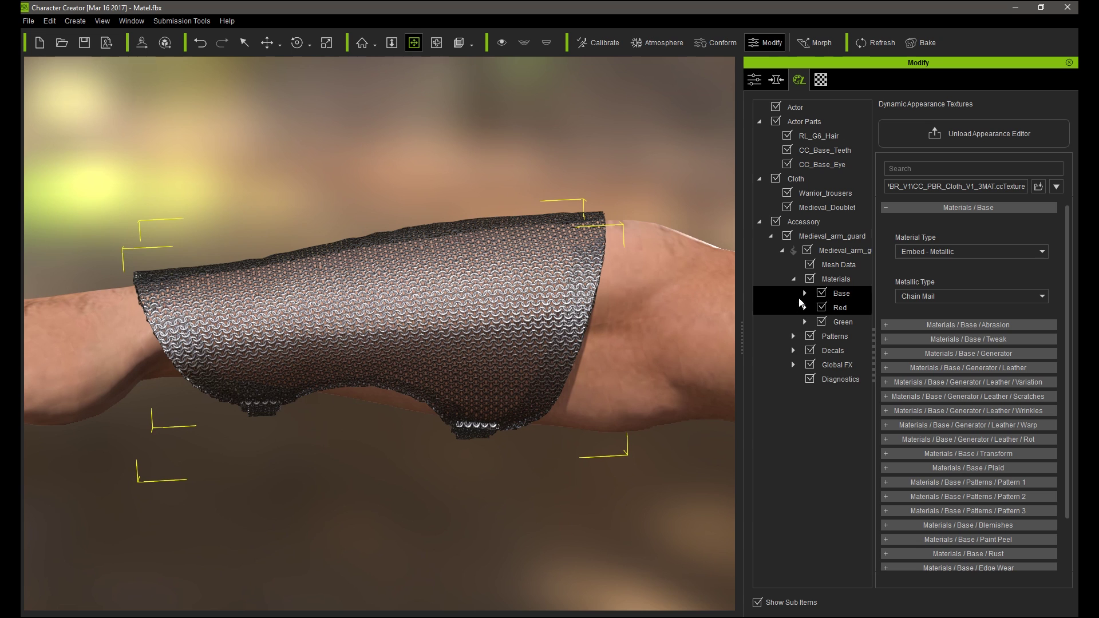
Set the Scale in the Base material's Transform settings to 2
click(805, 293)
drag(741, 345, 691, 333)
click(802, 351)
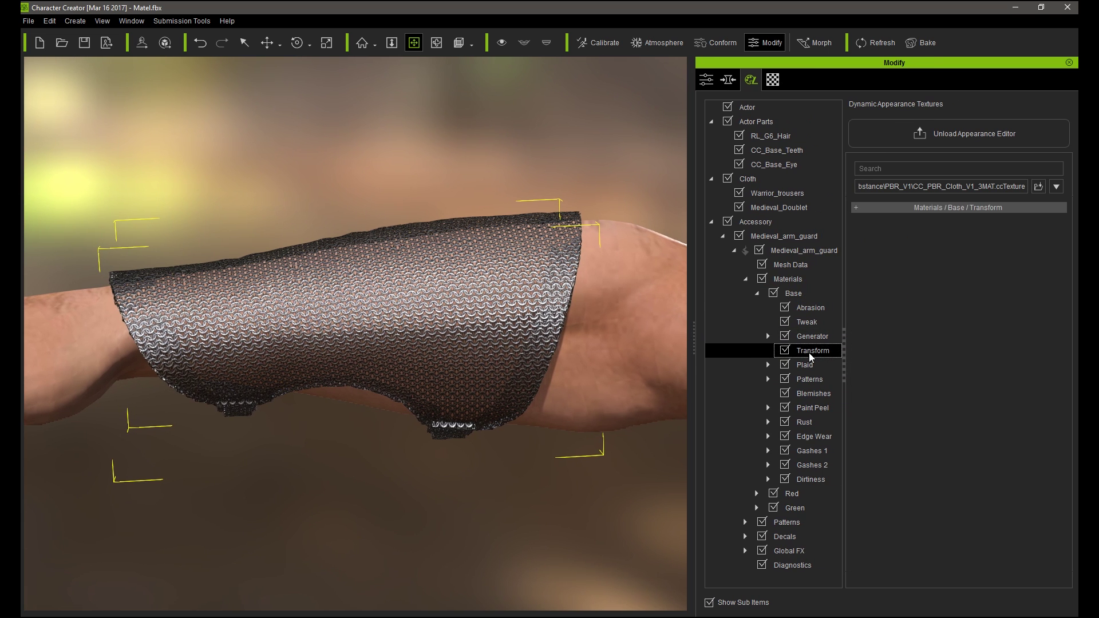
click(898, 210)
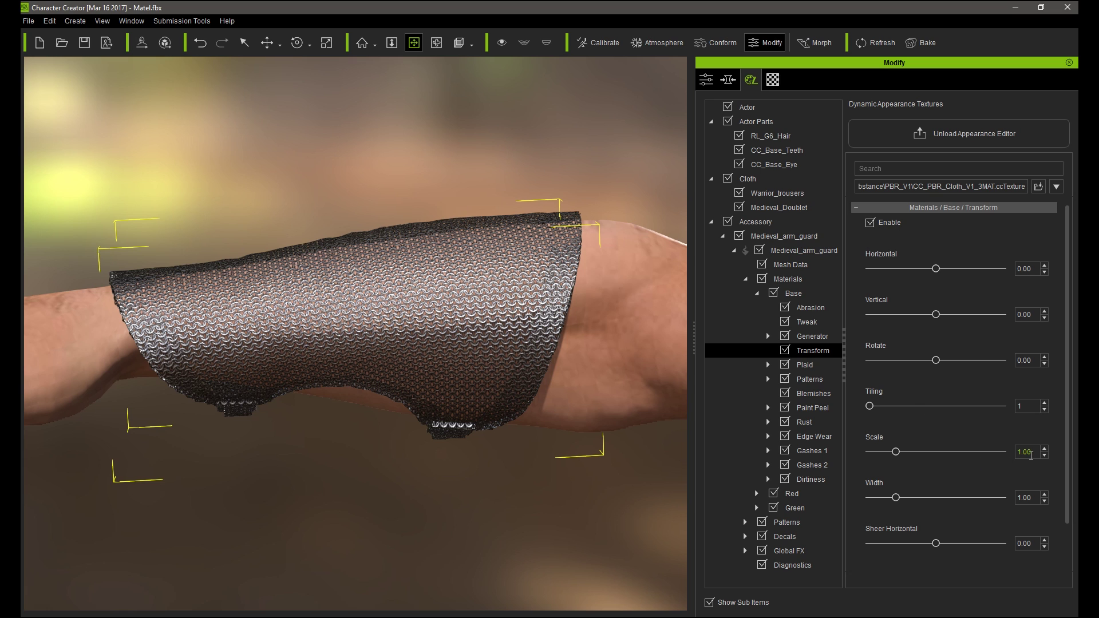
text(2)
key(Return)
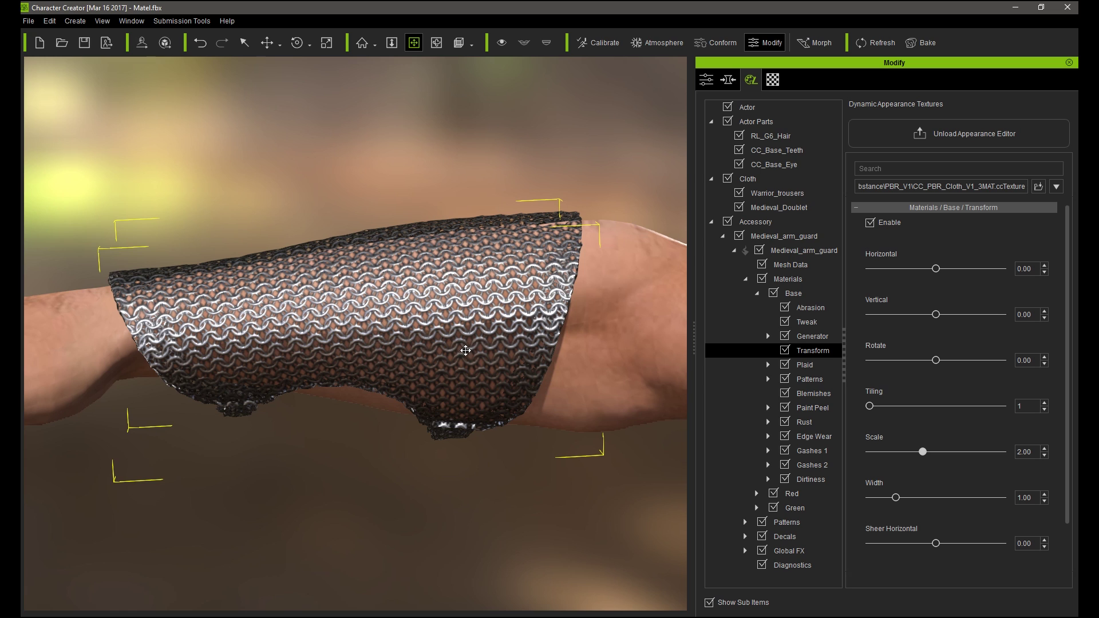
right_drag(507, 292, 514, 329)
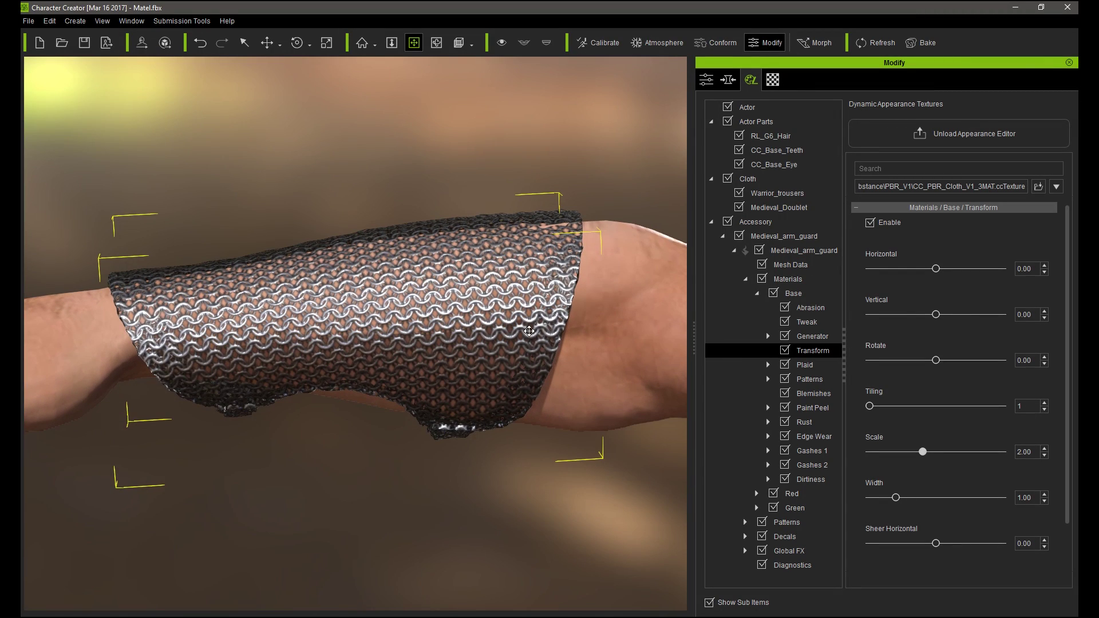
Try the Dotted and Faceted metallic types on the arm guard's Base material
click(796, 294)
click(889, 297)
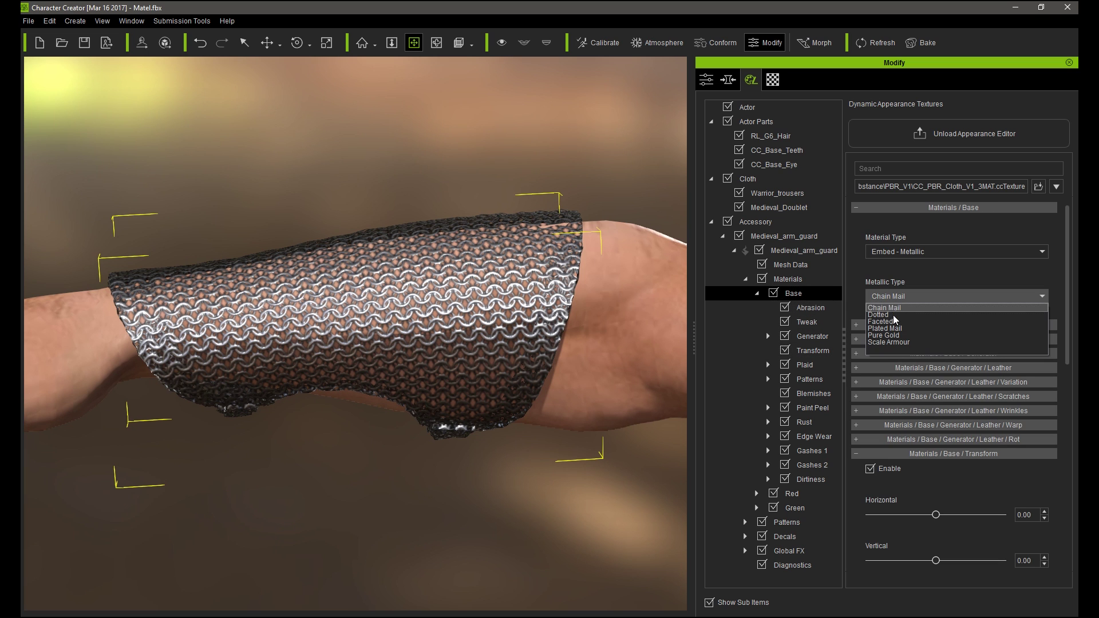
click(894, 315)
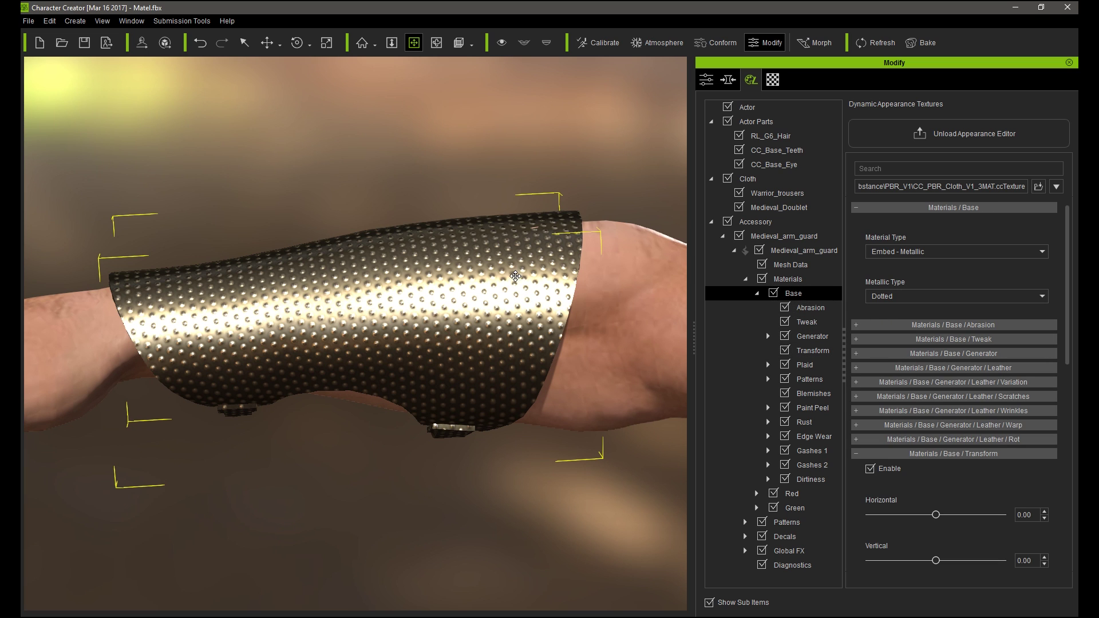
right_drag(504, 327, 479, 185)
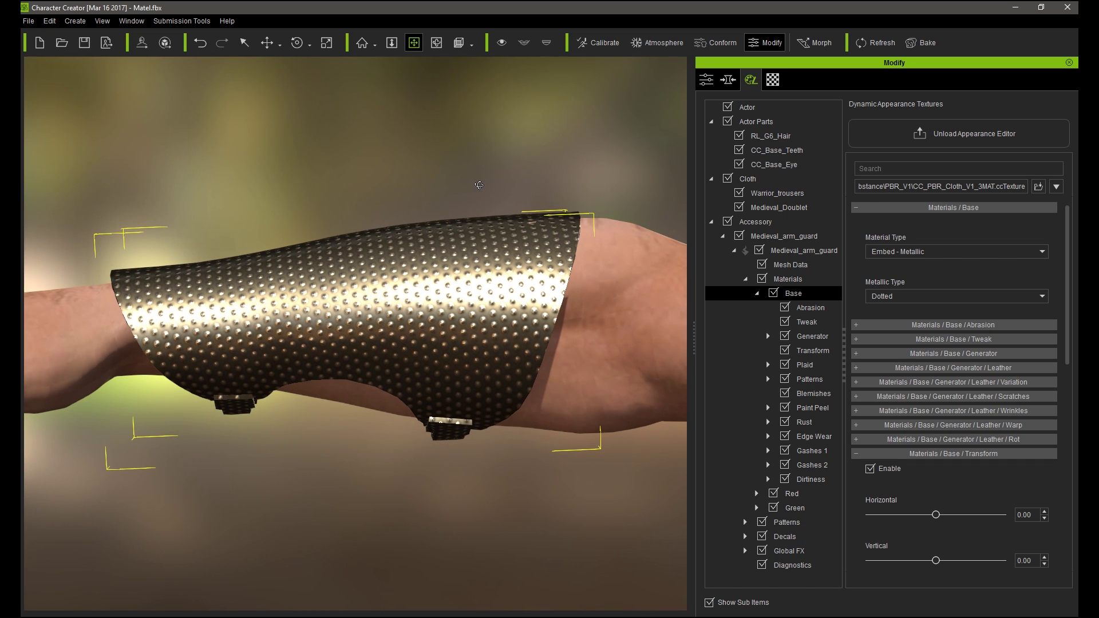
click(898, 294)
click(895, 322)
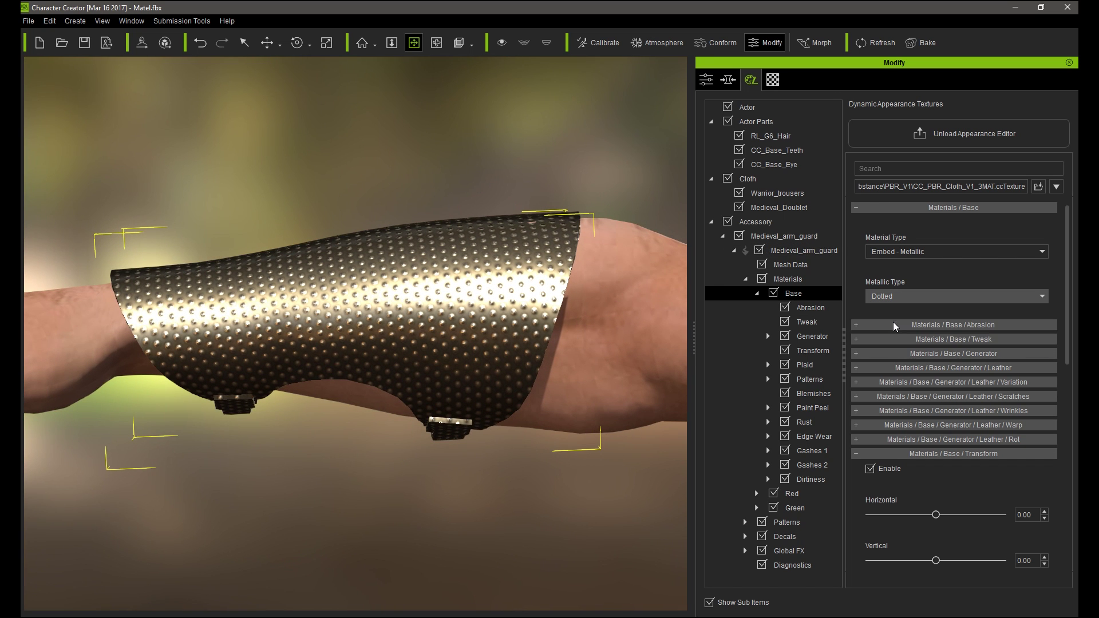
right_drag(382, 307, 347, 408)
Try the Plated Mail and Scale Armour metallic types on the arm guard's Base material
click(884, 298)
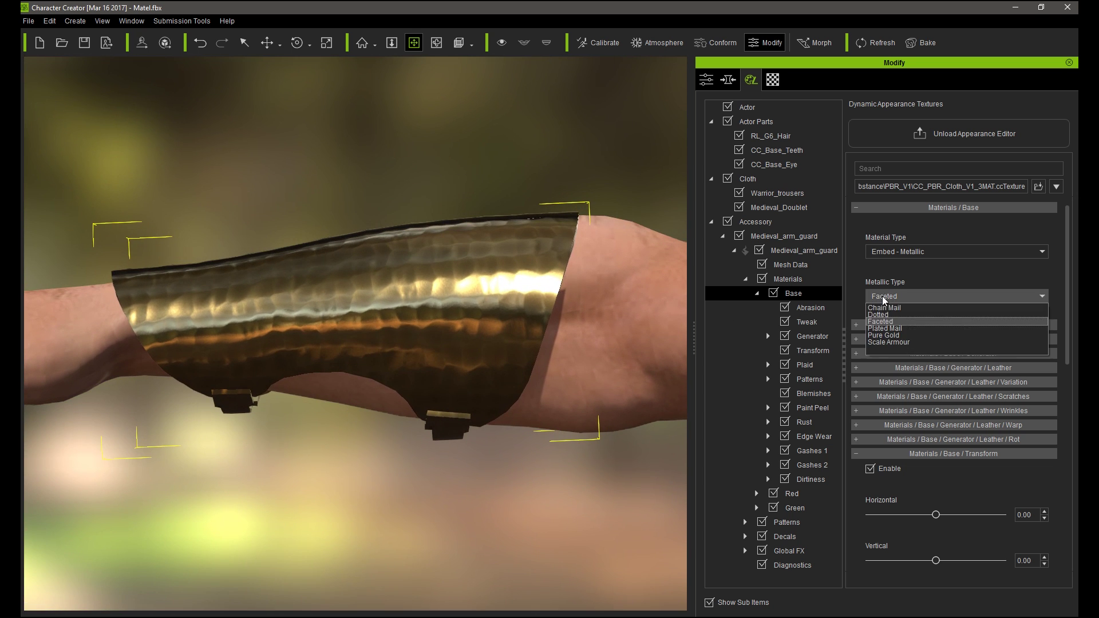
click(887, 330)
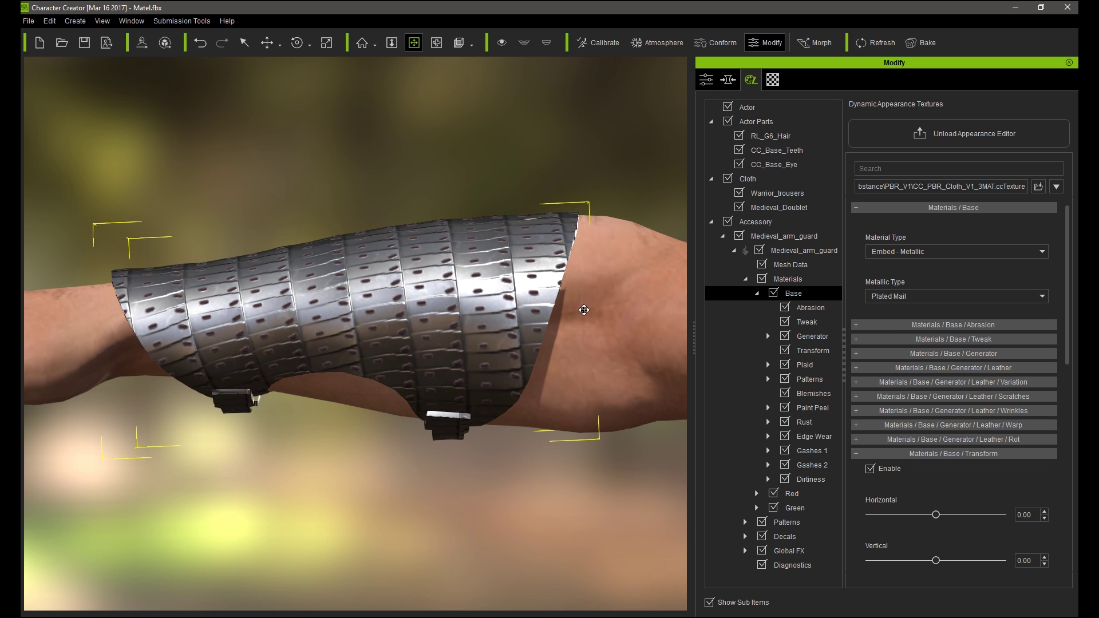
right_drag(384, 435, 583, 536)
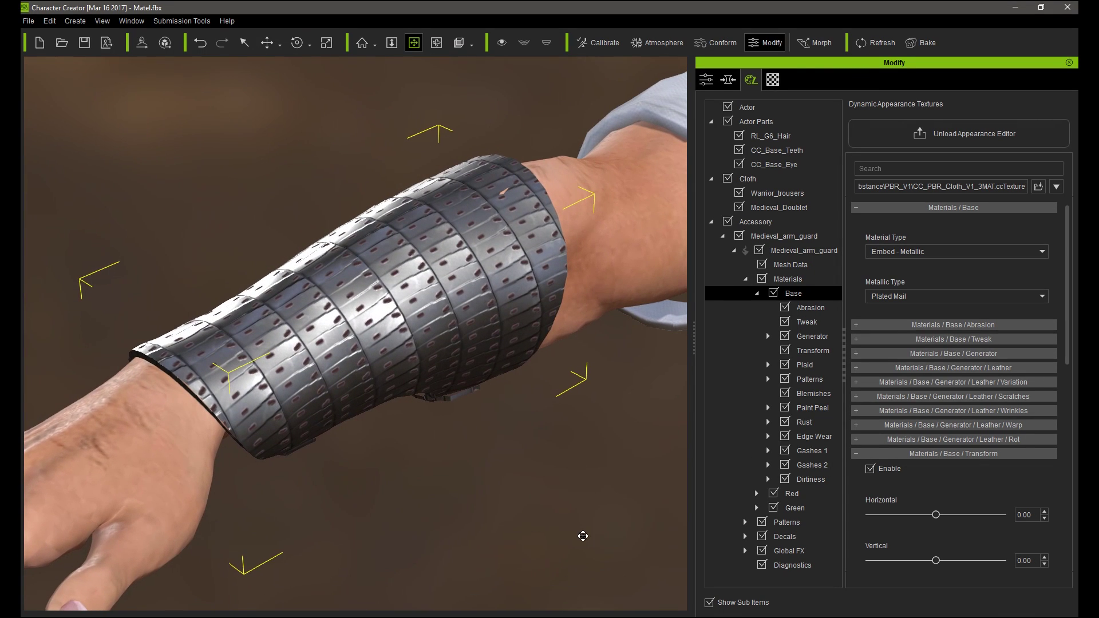
click(922, 293)
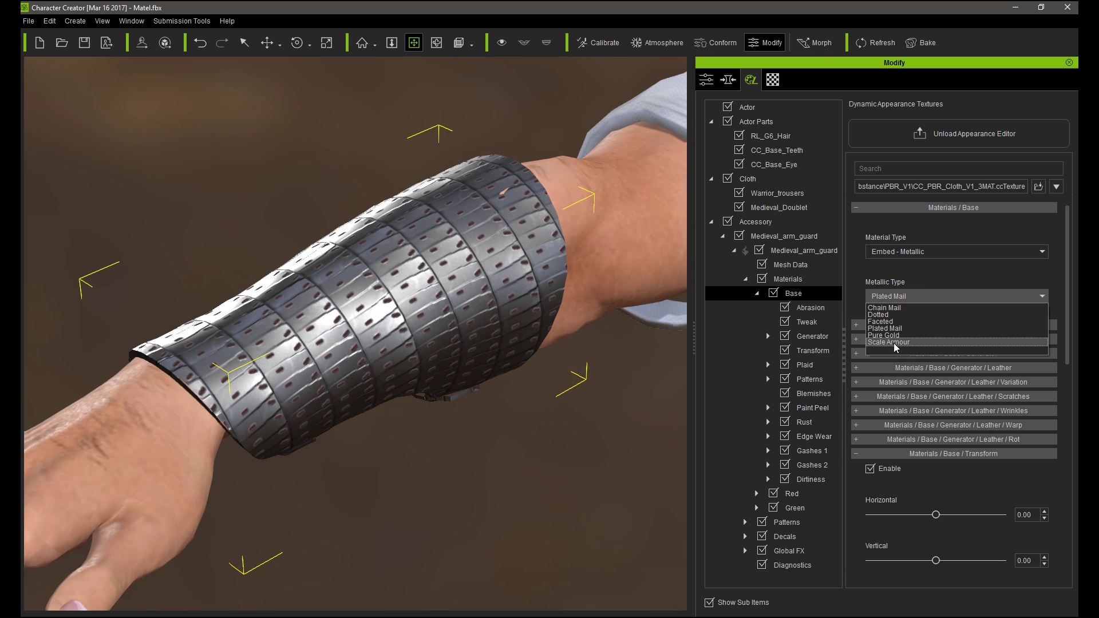
click(895, 342)
right_drag(461, 375, 449, 202)
Set the metallic type of the arm guard's Base material to Pure Gold
click(887, 297)
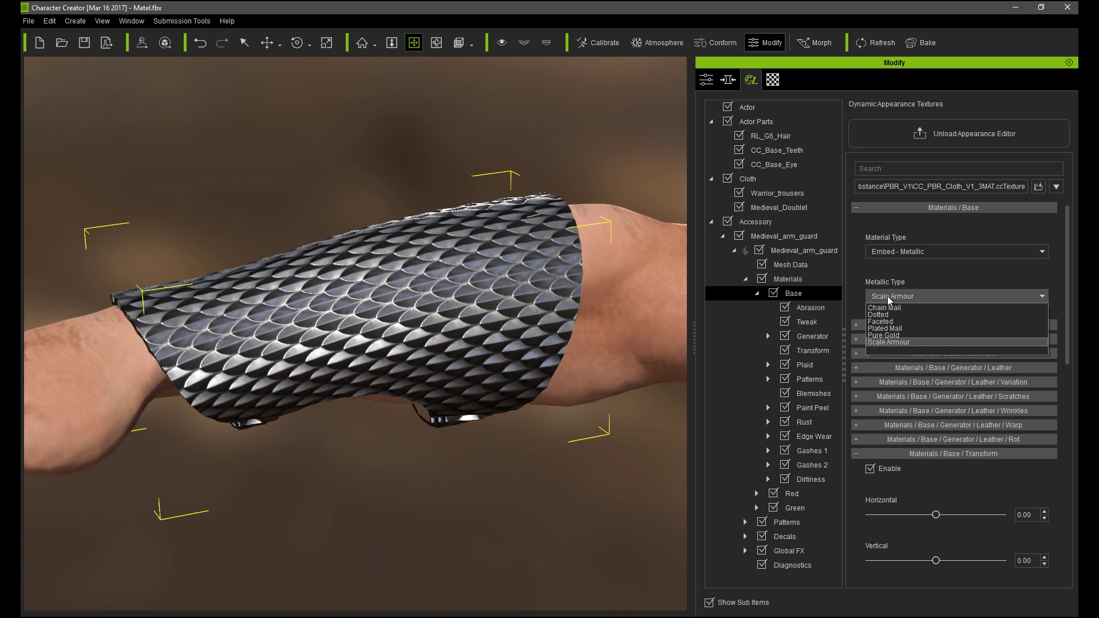
click(887, 340)
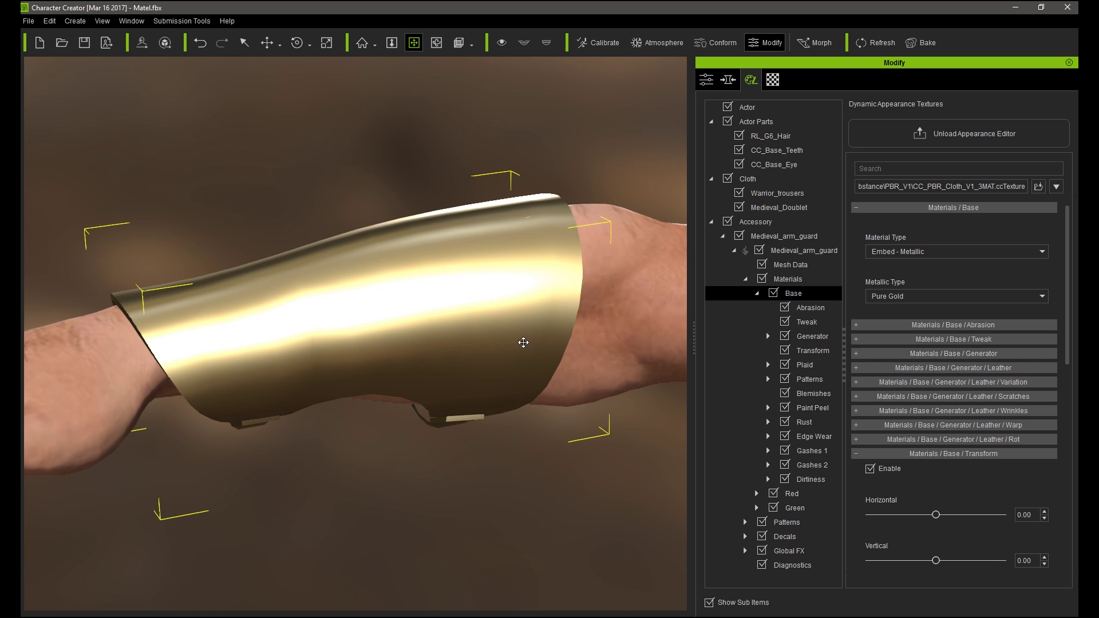
Turn on Use Inputs for the arm guard's Mesh Data so custom texture maps can be loaded
right_drag(523, 343, 491, 307)
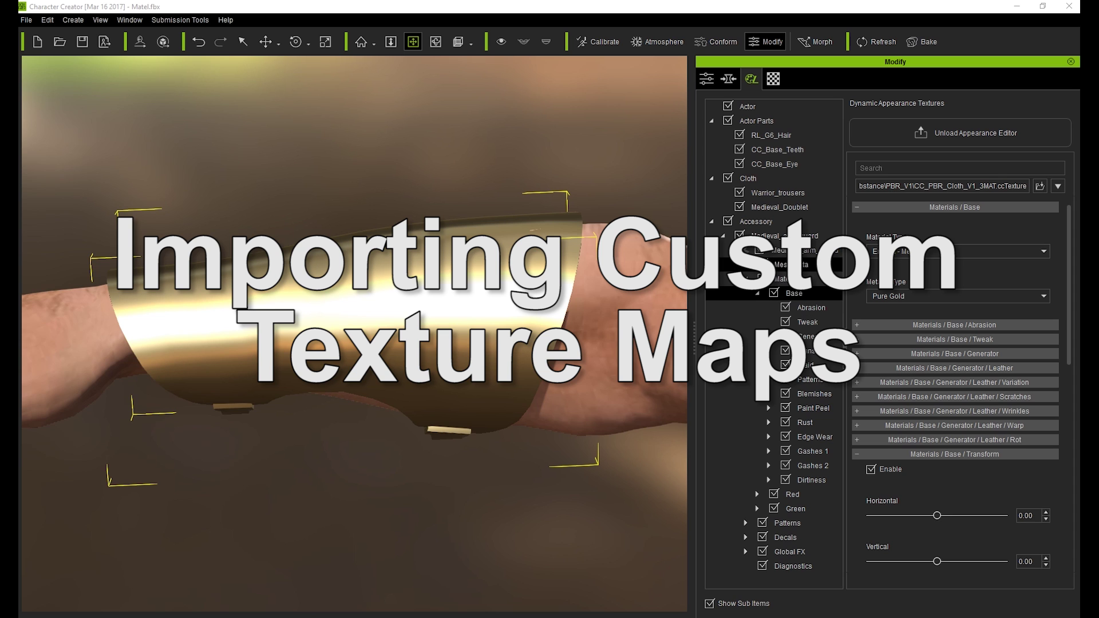
click(788, 266)
click(878, 206)
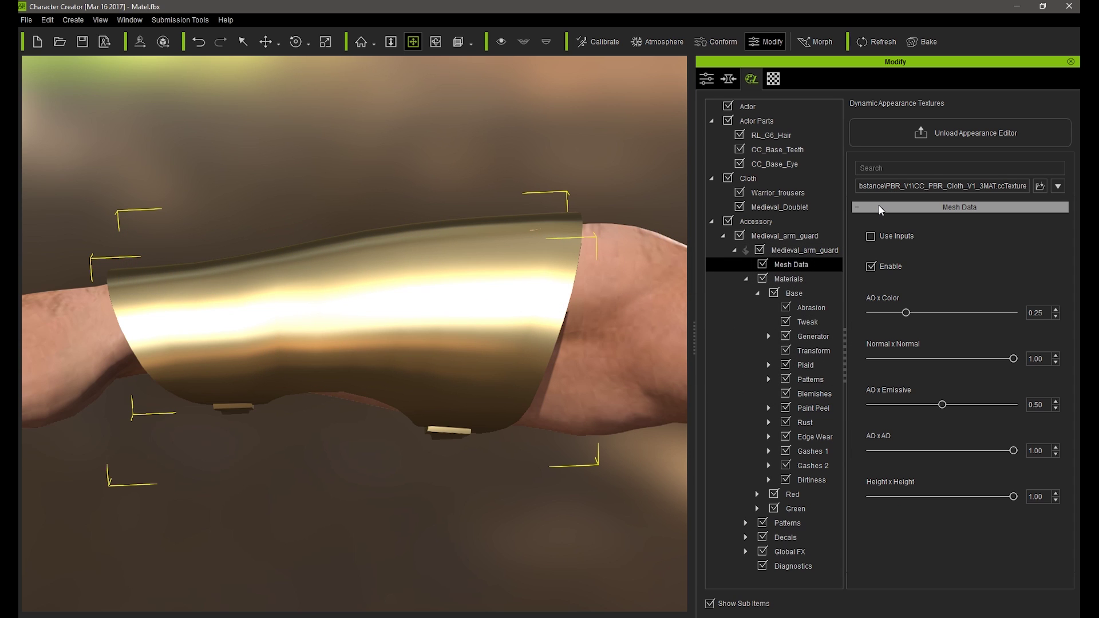
click(871, 236)
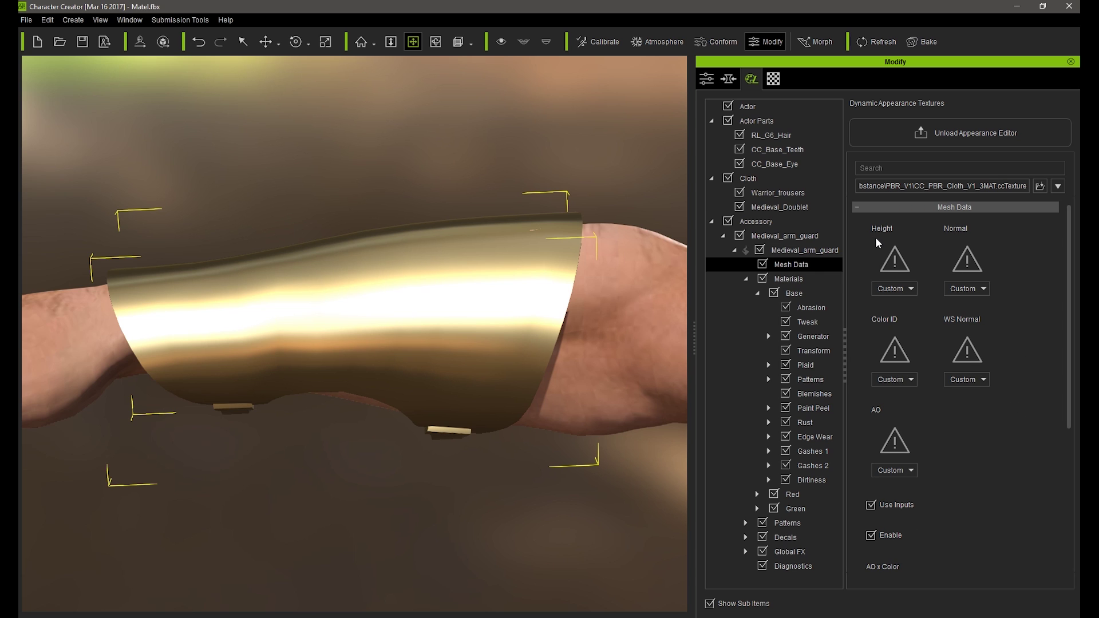
Load Medieval_arm_guard_H_Carve.jpg as the Height map and Medieval_arm_guard_N_Carve_Details_OpenGL.jpg as the Normal map
click(895, 262)
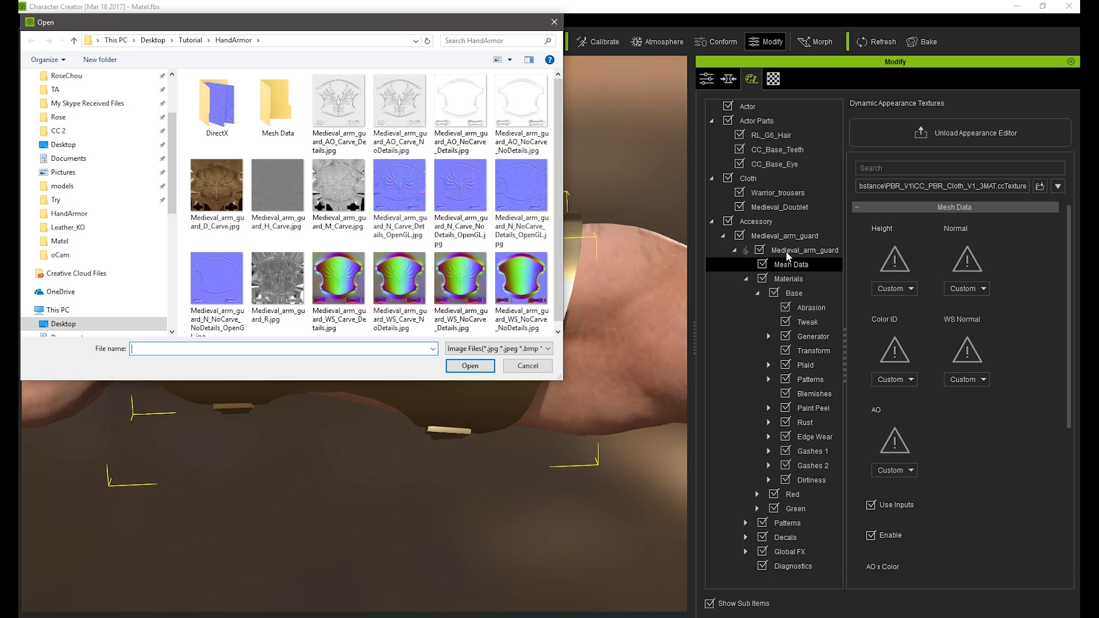
double_click(287, 183)
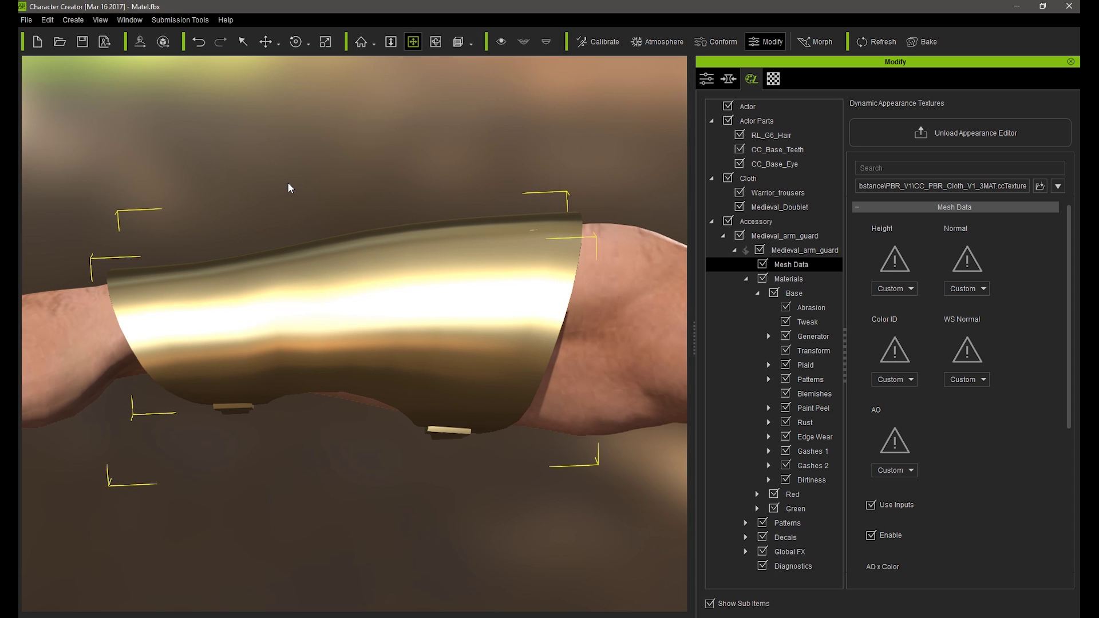
click(966, 262)
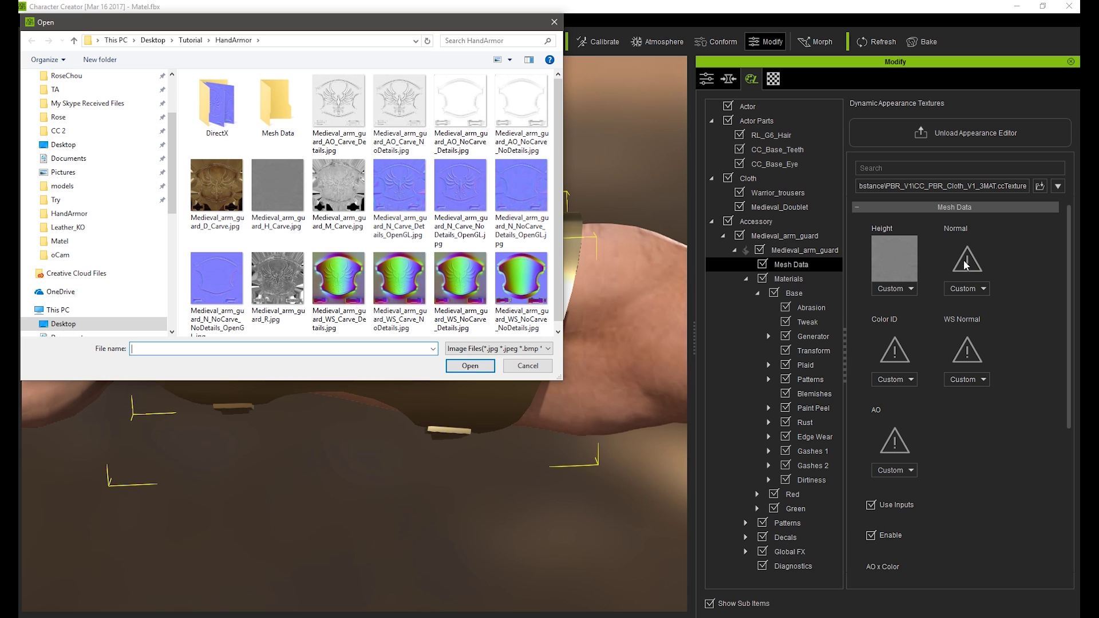
double_click(414, 192)
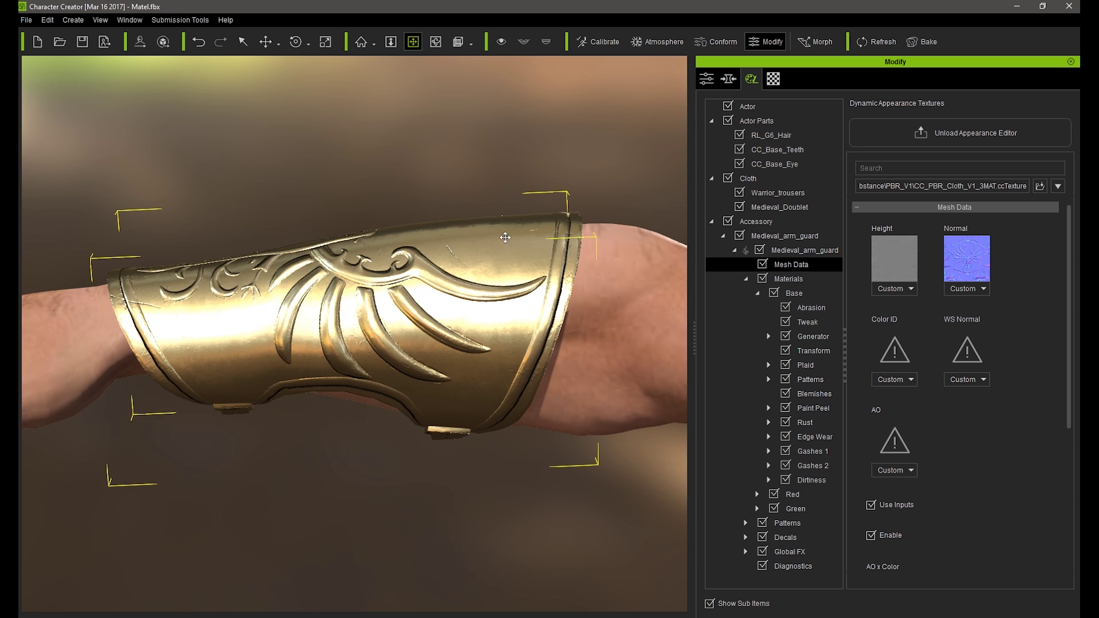
Load Medieval_arm_guard_WS_Carve_Details.jpg as the WS Normal map and Medieval_arm_guard_AO_Carve_Details.jpg as the AO map
click(966, 351)
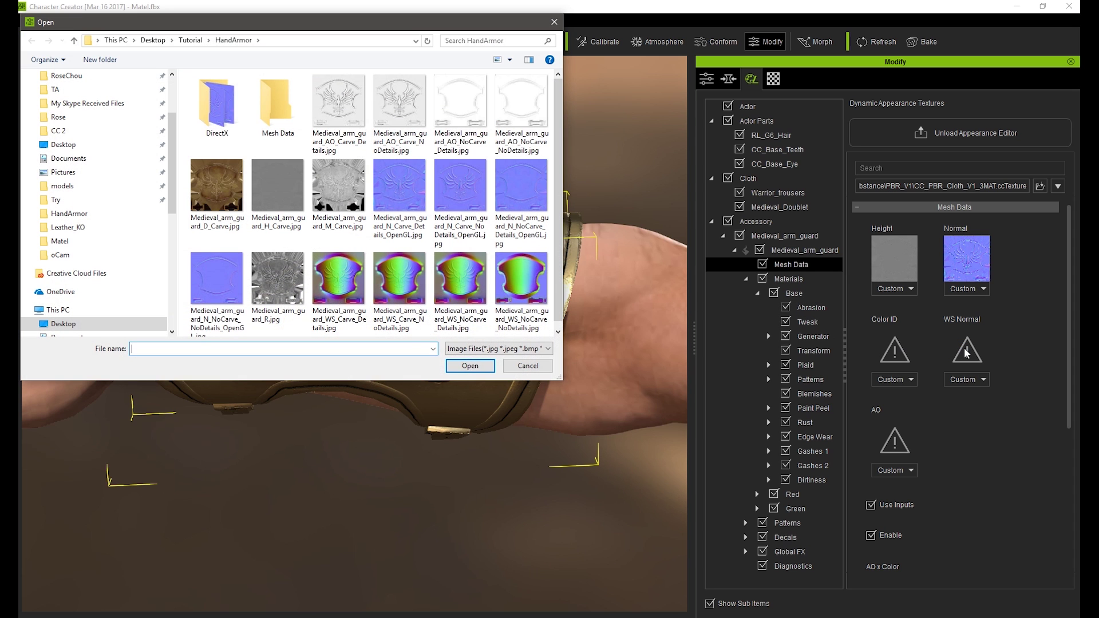
double_click(361, 288)
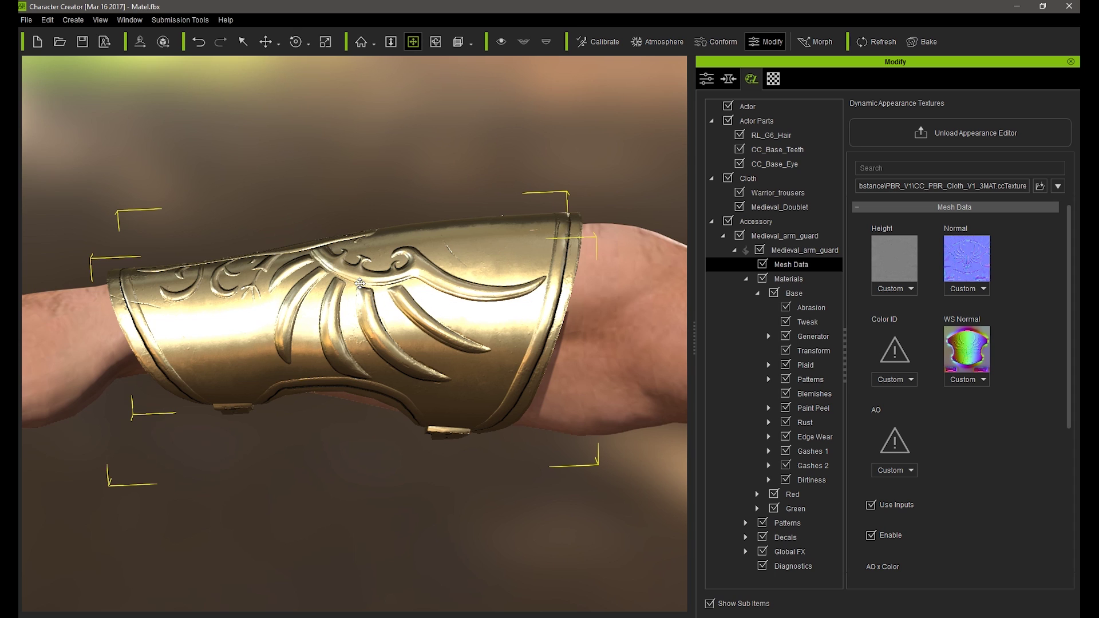
click(902, 441)
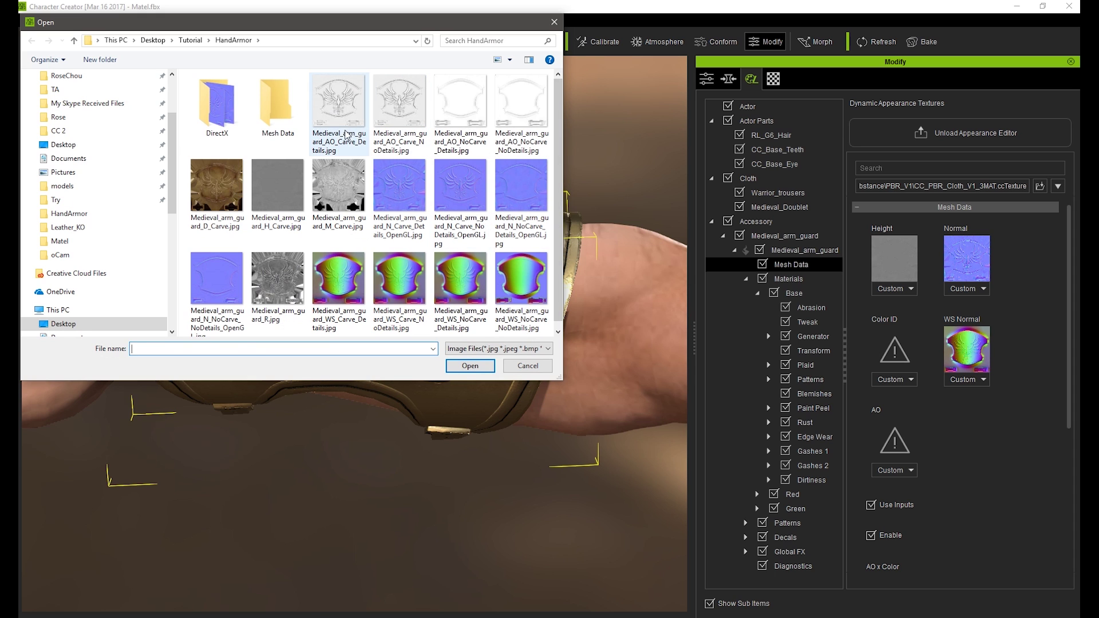
click(338, 103)
click(458, 366)
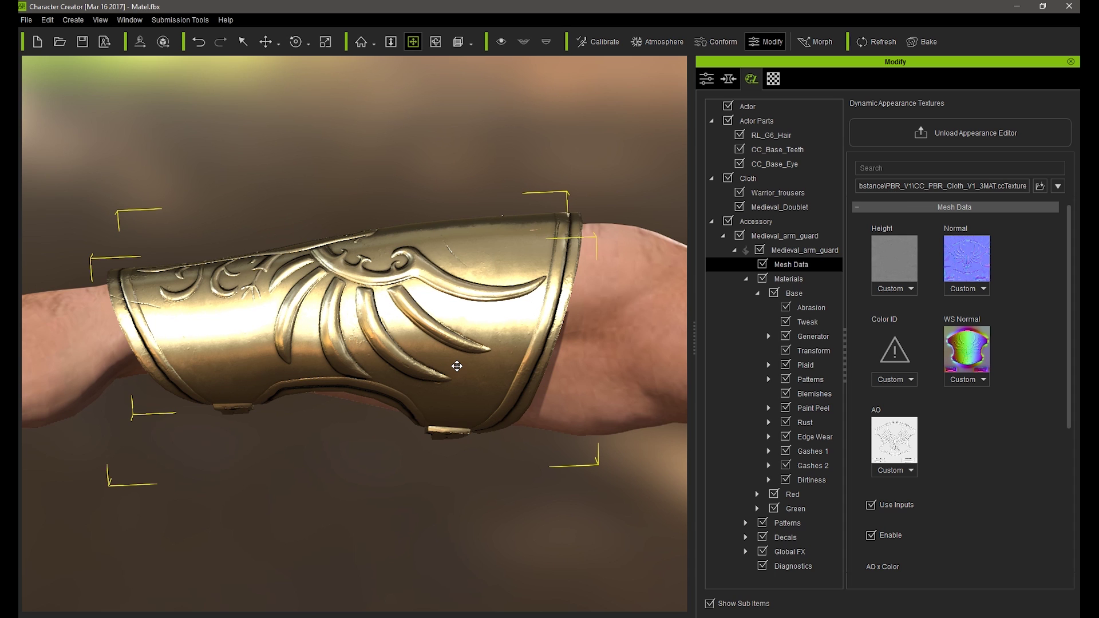
right_drag(352, 228, 428, 464)
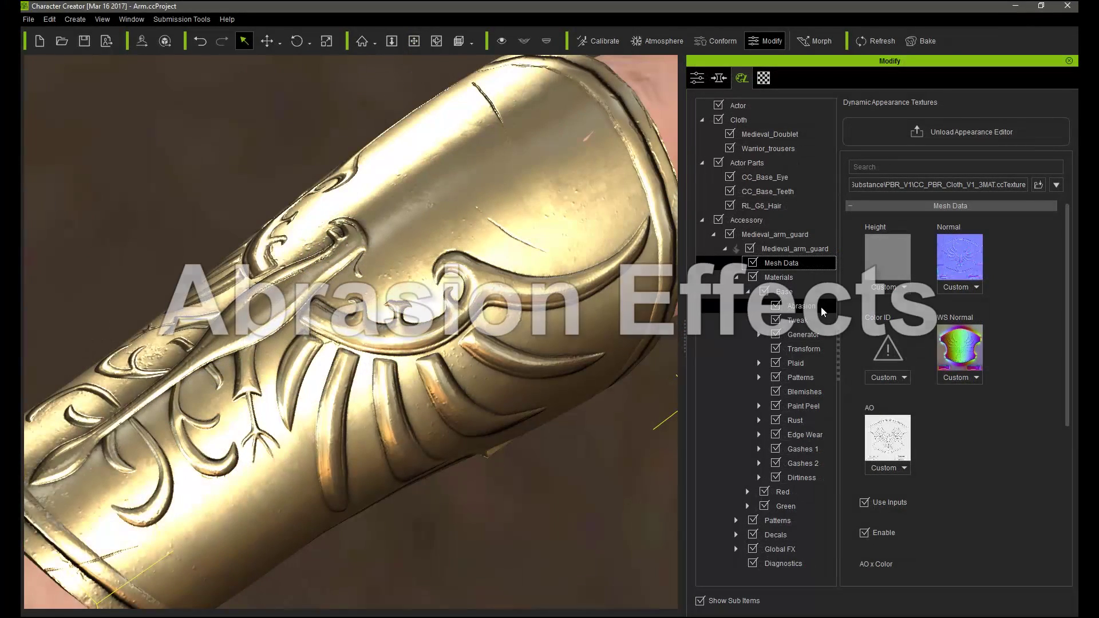
Enable the Abrasion effect on the arm guard's Base material and look over its parameters
click(831, 309)
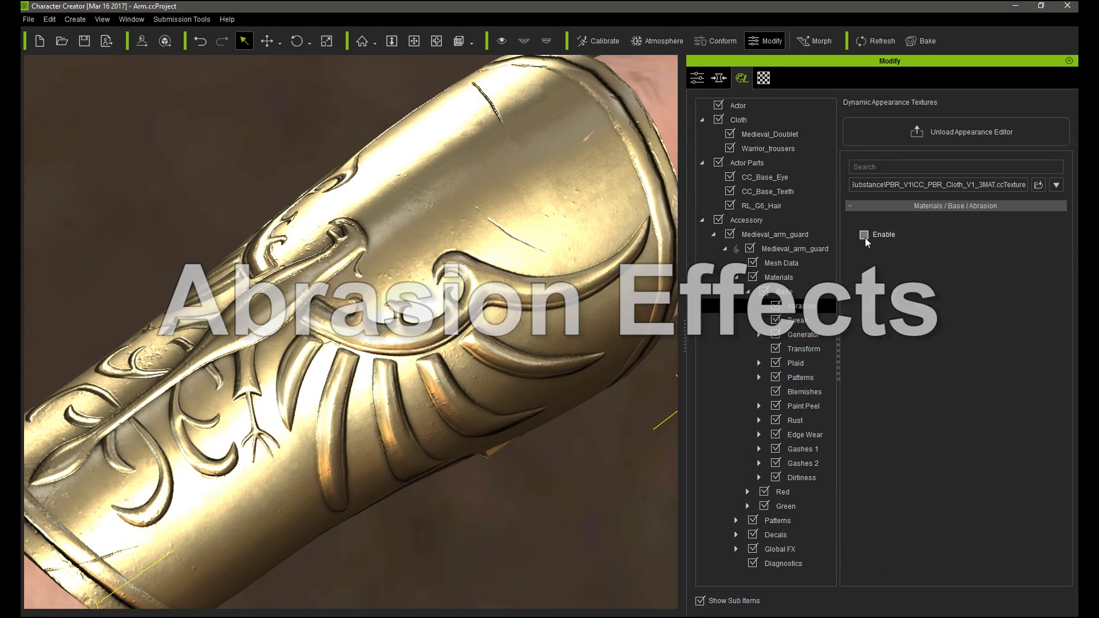
click(864, 236)
scroll(1068, 264, down, 5)
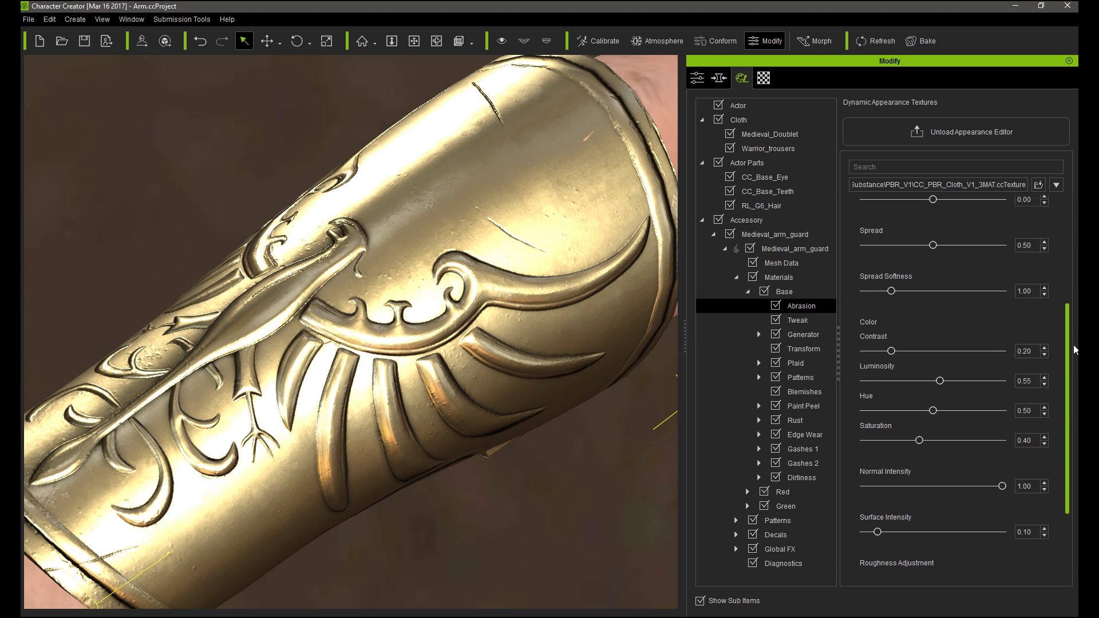
scroll(1067, 280, up, 3)
drag(1066, 280, 1066, 231)
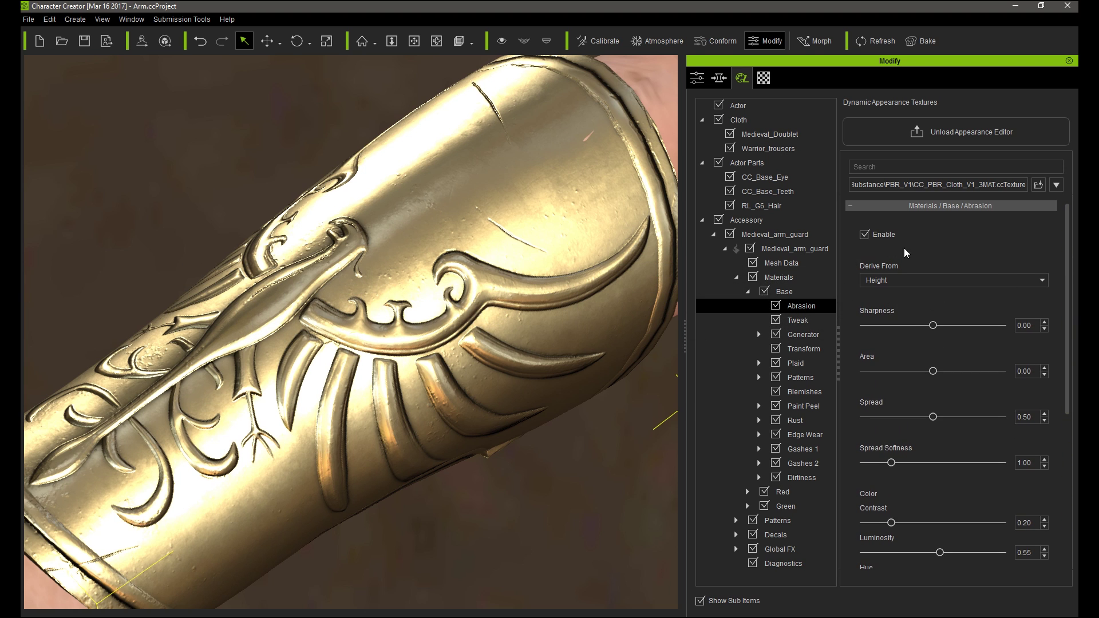
Try the height-derived Abrasion with Spread at 0.87 and Sharpness at 0.98, and test the Spread Softness
drag(934, 419, 984, 416)
drag(931, 329, 998, 325)
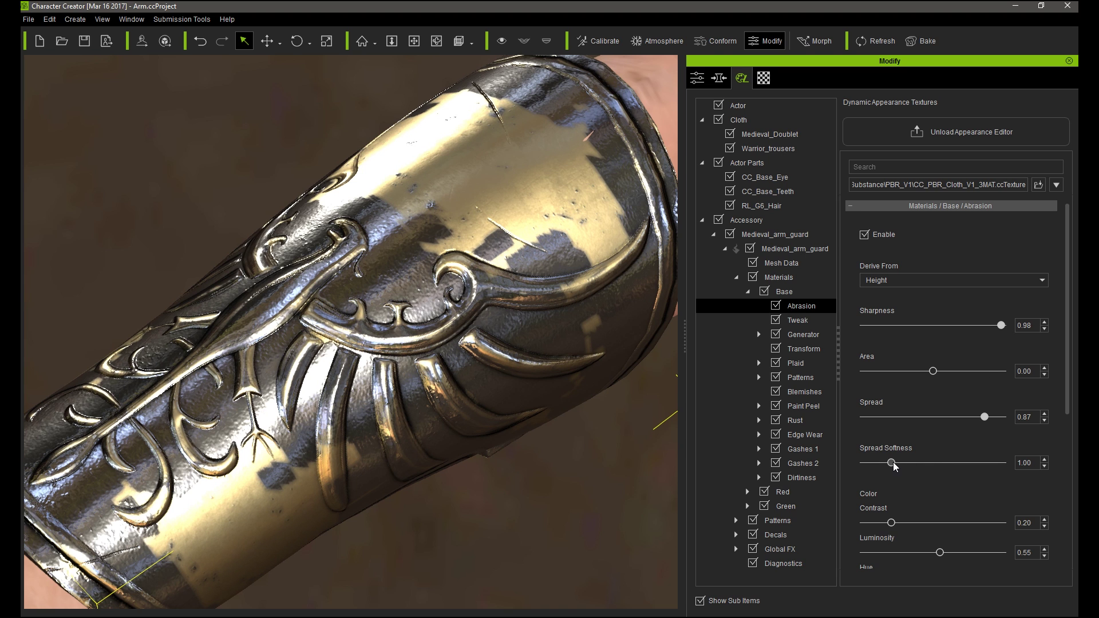
mouse_move(912, 461)
mouse_down()
mouse_move(961, 455)
mouse_move(905, 462)
mouse_up()
Reset the Abrasion's Spread Softness to 1 and its Spread and Sharpness to 0
text(1)
key(Return)
text(0)
key(Return)
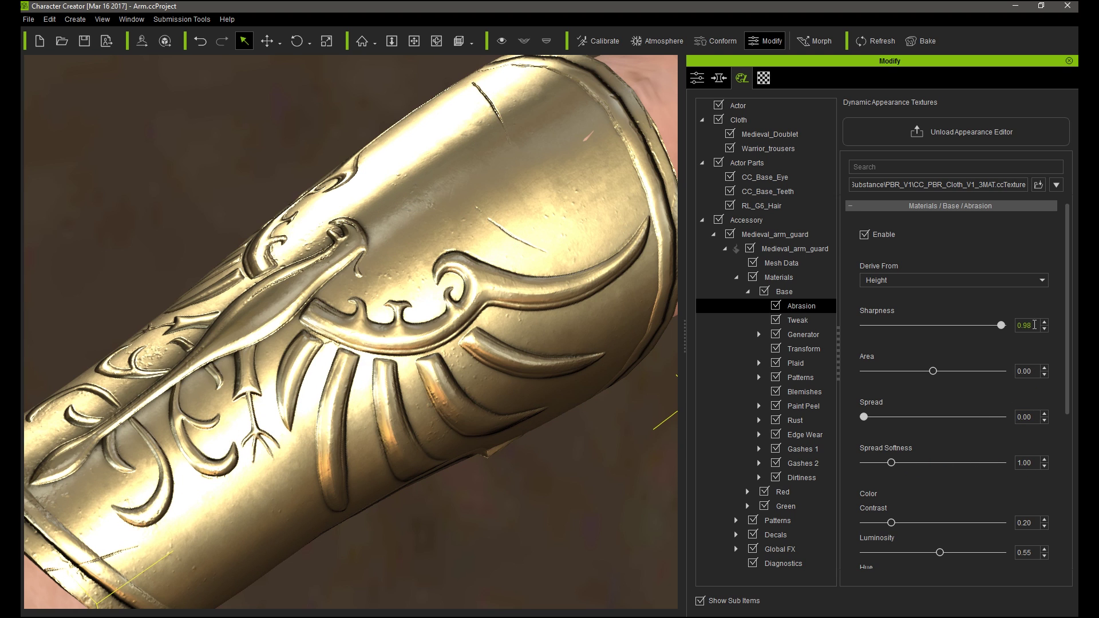
double_click(1035, 324)
text(0)
key(Return)
Derive the Abrasion from Normal, with Spread at 0.82, Sharpness at 0.92 and Spread Softness at 4.63
click(975, 280)
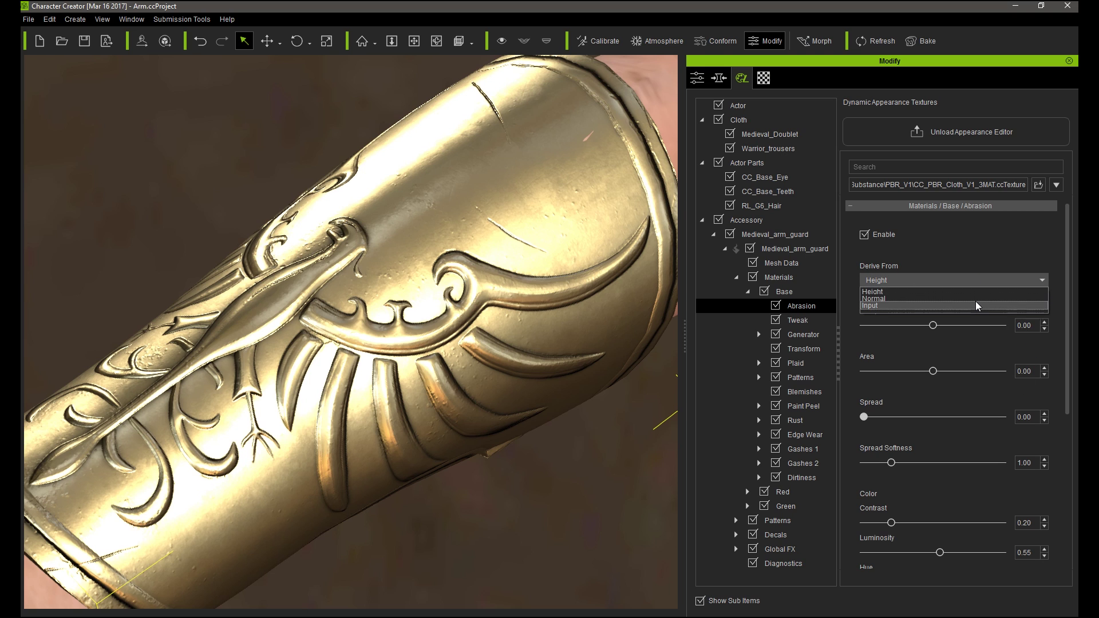
click(977, 298)
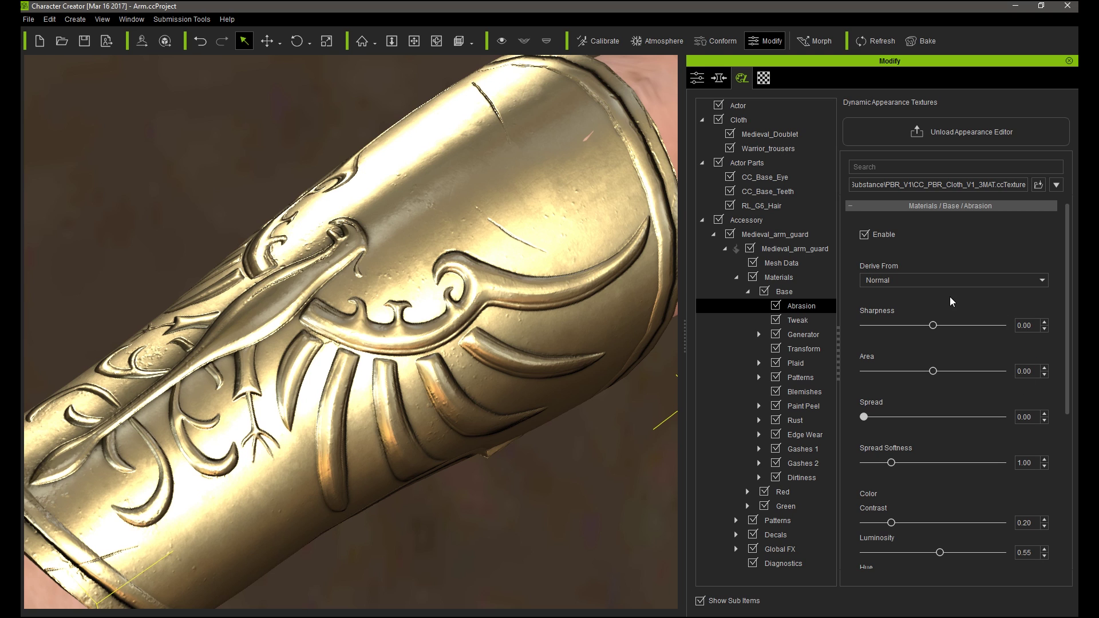
drag(866, 416, 979, 414)
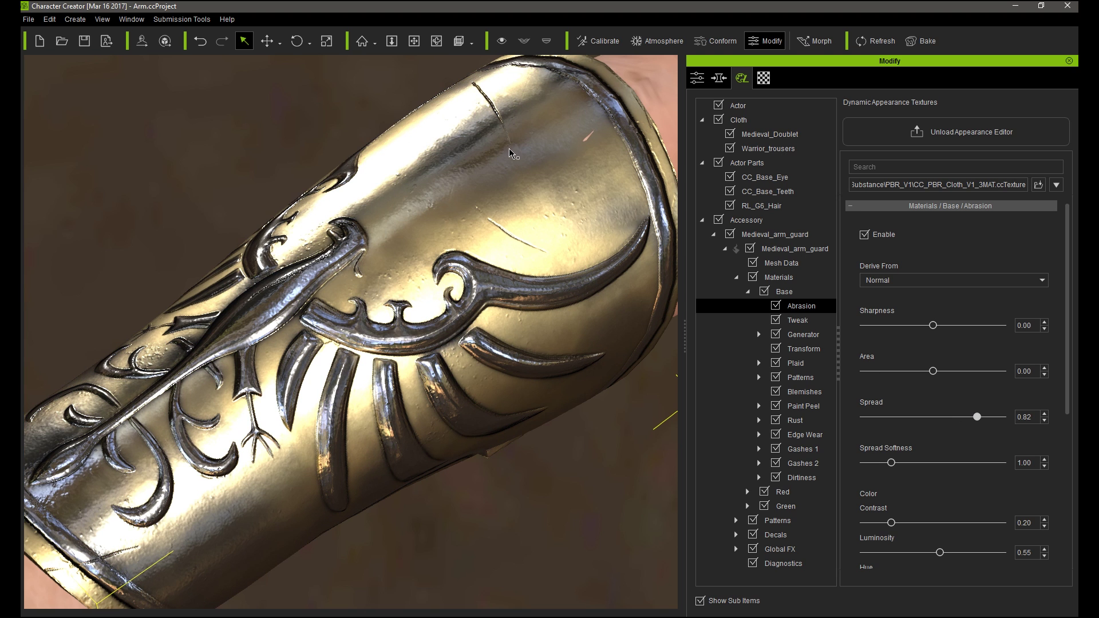
drag(951, 325, 997, 327)
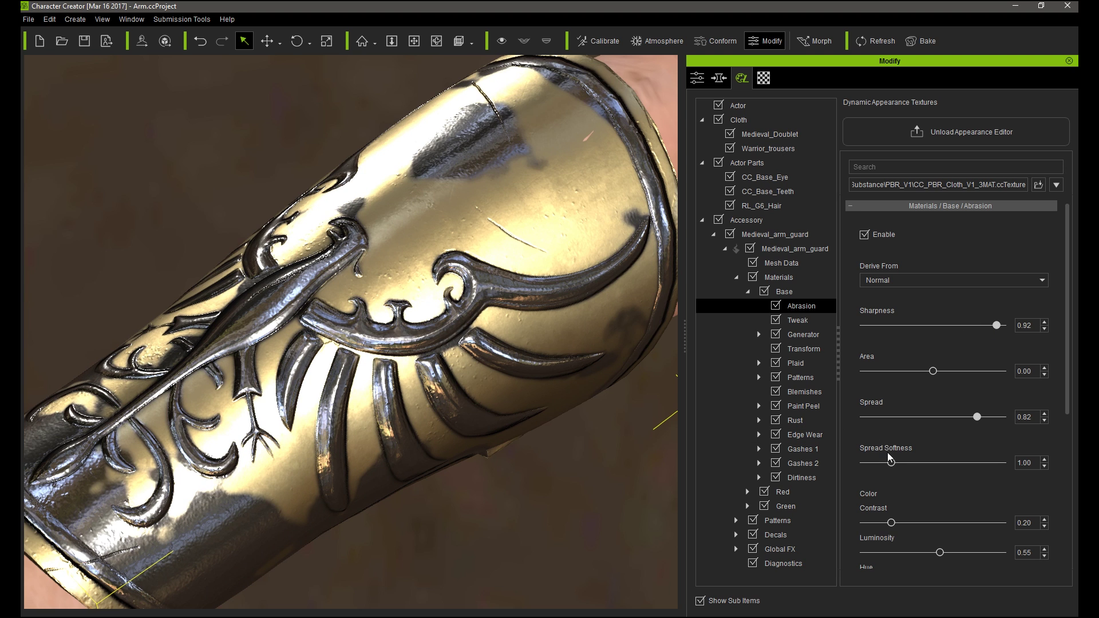
drag(891, 461, 992, 465)
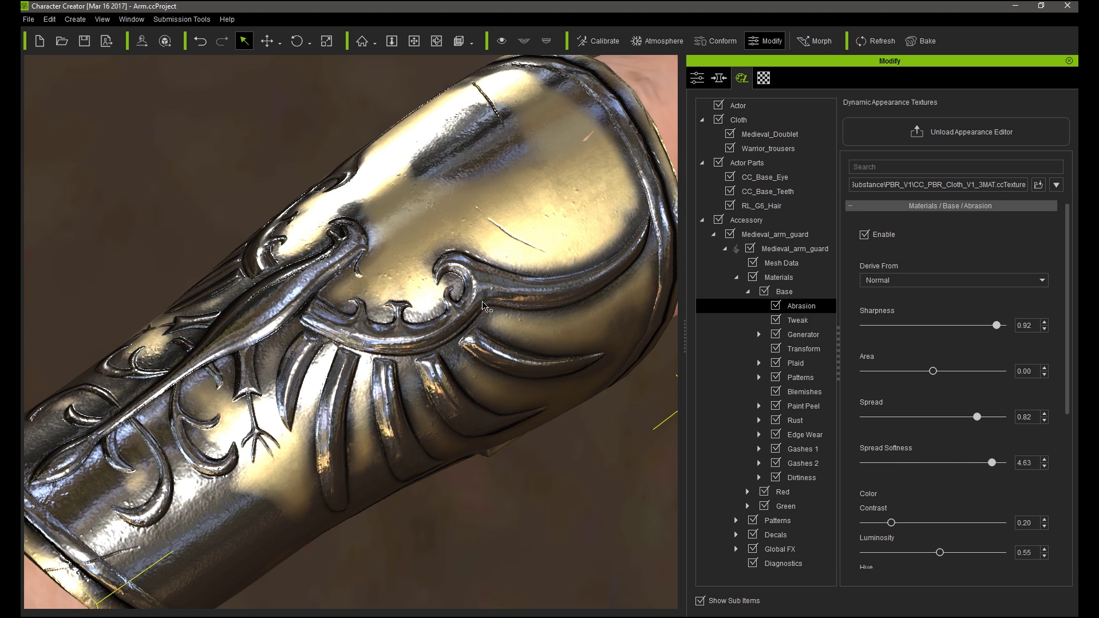
Set the Abrasion's Sharpness to 0.42, Spread to 0.1 and Spread Softness to 2
double_click(1025, 325)
text(0.42)
key(Return)
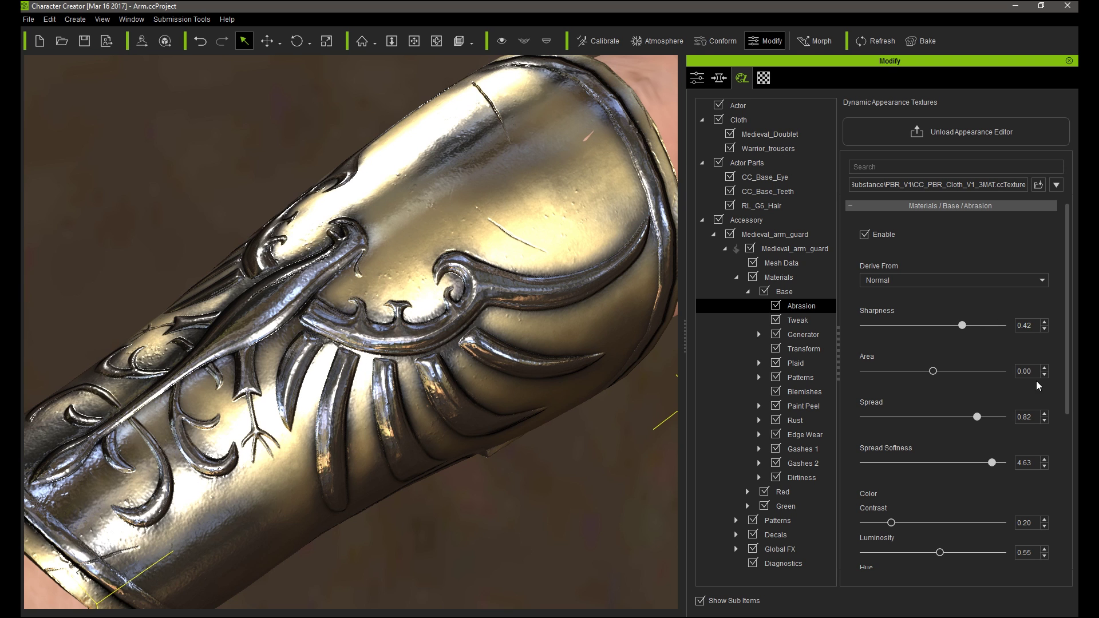
double_click(1026, 417)
text(0.1)
key(Return)
double_click(1026, 462)
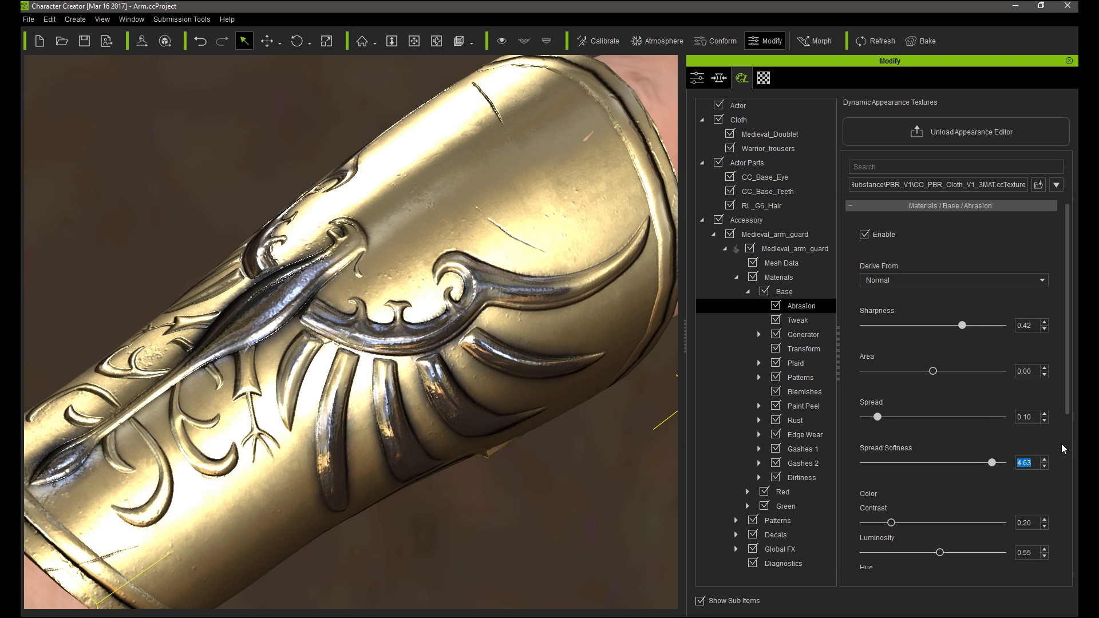
text(2)
key(Return)
Adjust the Abrasion color to Hue 0.19, Saturation 0.08 and Luminosity 0.44
scroll(1061, 444, down, 3)
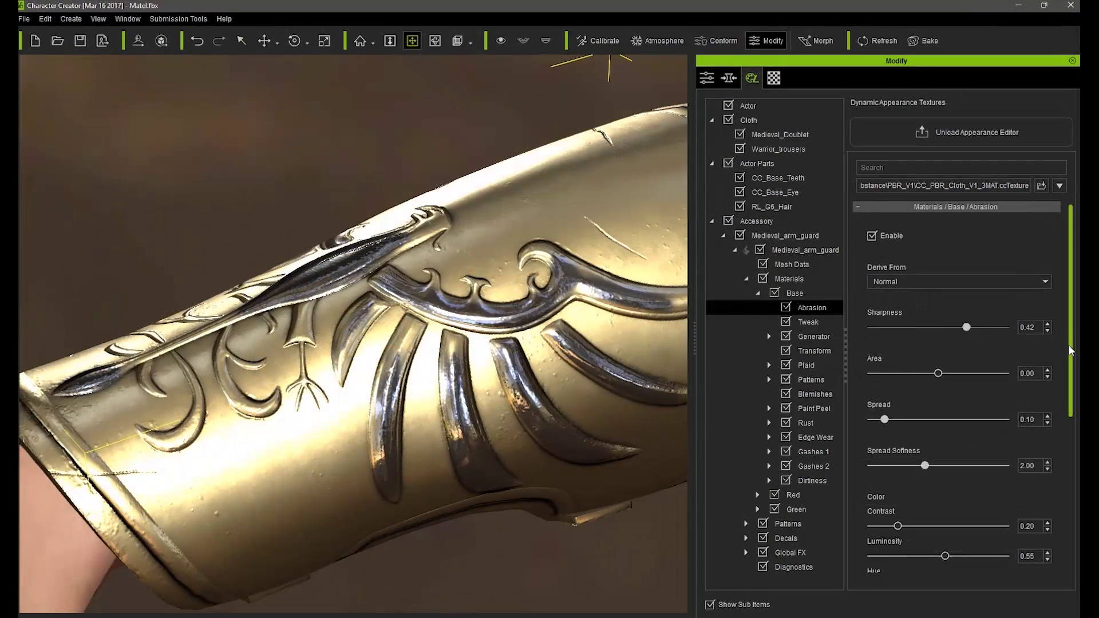
scroll(1065, 418, down, 1)
drag(939, 454, 985, 454)
drag(939, 486, 945, 485)
drag(985, 454, 882, 486)
drag(938, 427, 931, 429)
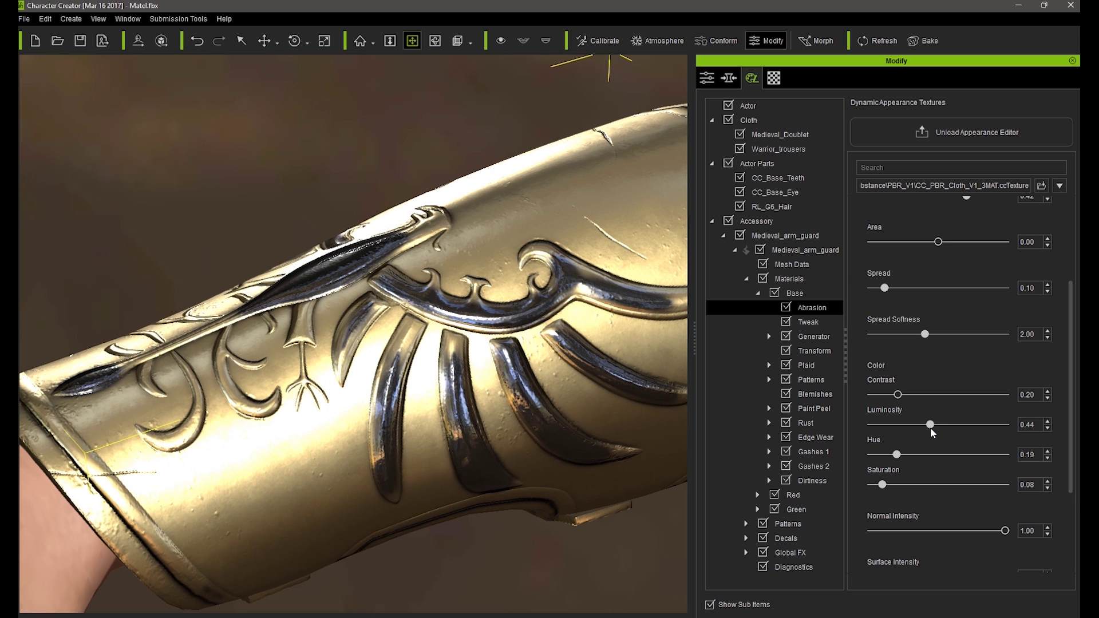
Set the Abrasion's Normal Intensity to 1.00 and its Surface Intensity to 0.41
scroll(450, 431, down, 5)
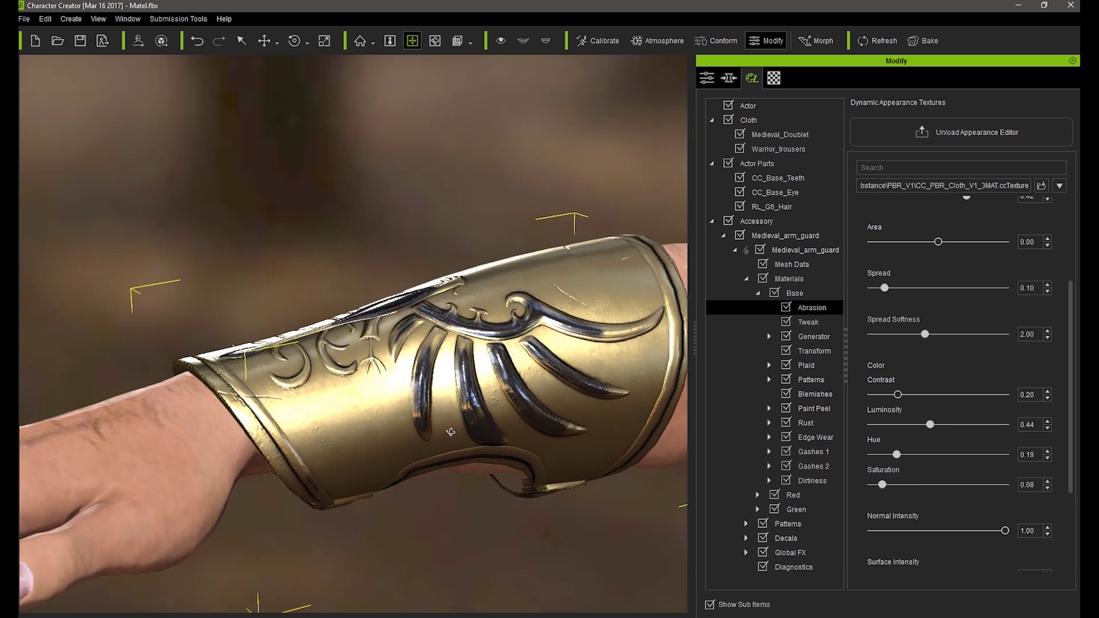
scroll(974, 401, down, 3)
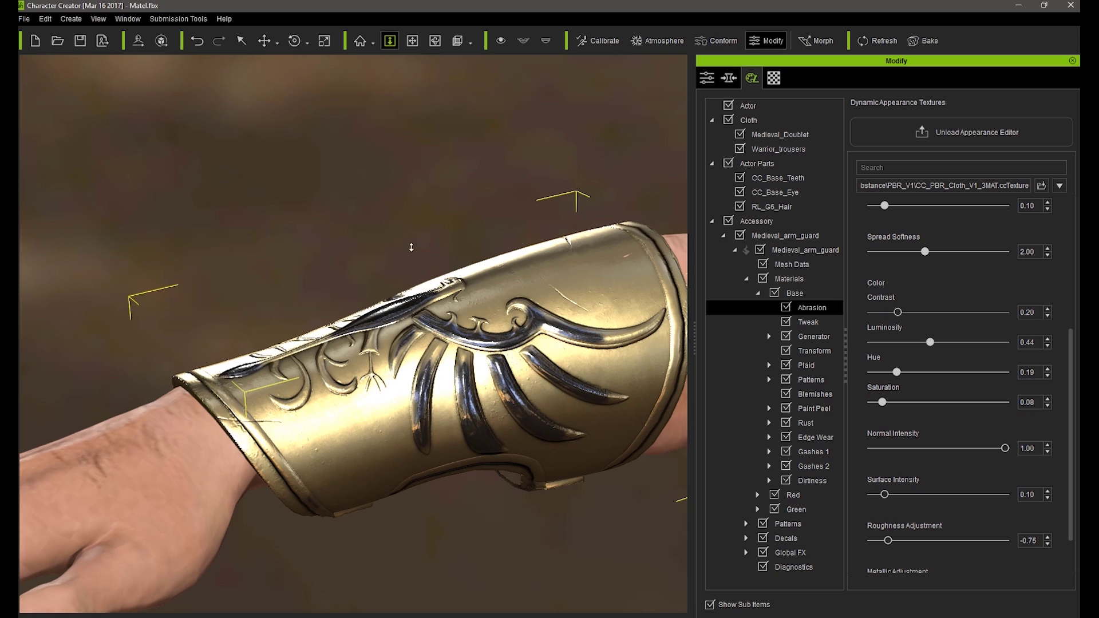
scroll(411, 247, up, 5)
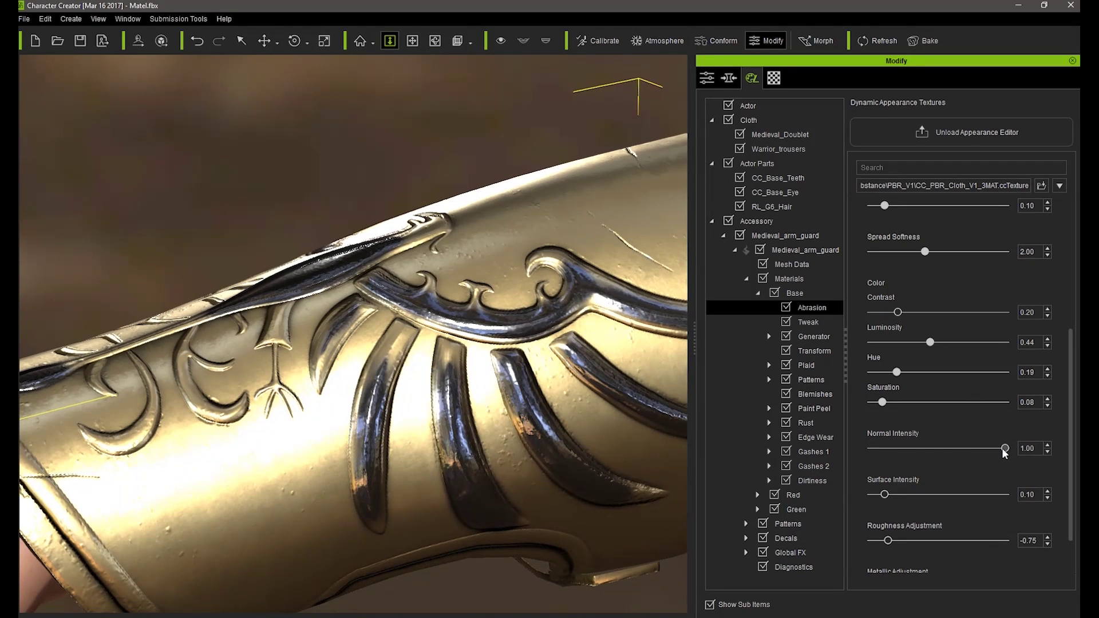
mouse_move(1005, 449)
mouse_down()
mouse_move(901, 453)
mouse_move(1008, 453)
mouse_up()
drag(905, 496, 928, 512)
drag(1071, 472, 1071, 496)
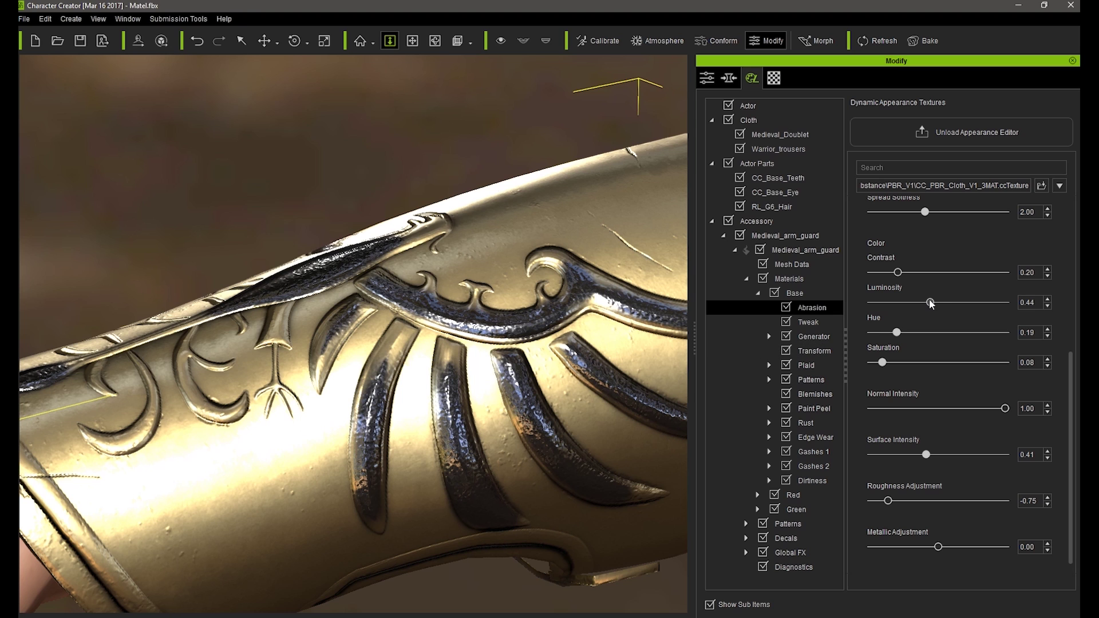
Set the Abrasion's Luminosity to 0.53, Roughness Adjustment to -0.49 and Metallic Adjustment to 0.08
drag(888, 502, 936, 504)
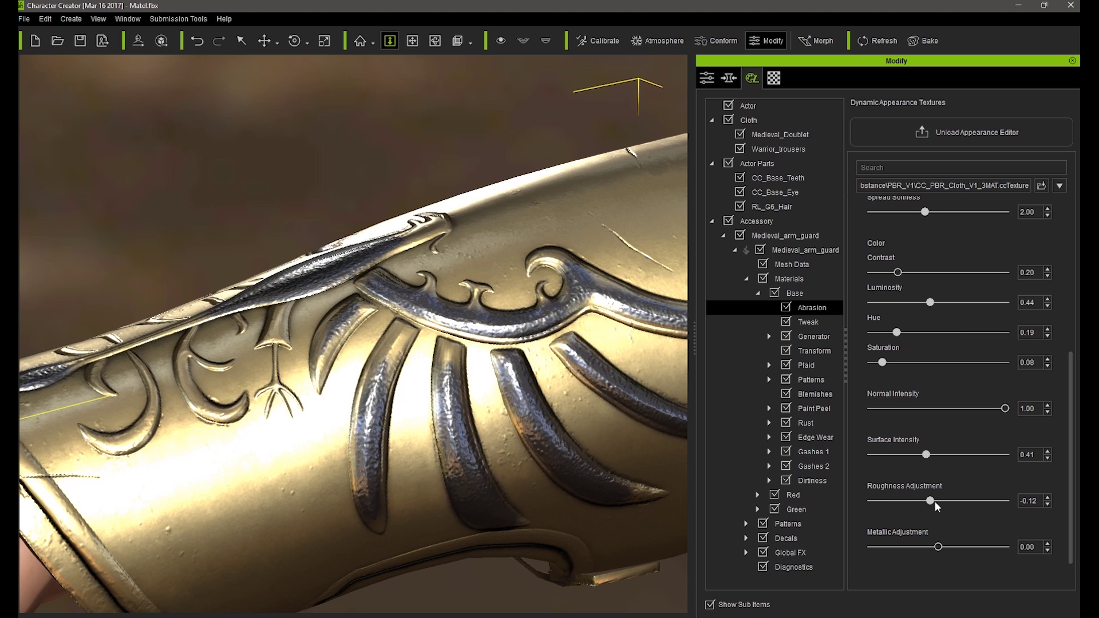
mouse_move(931, 302)
mouse_down()
mouse_move(960, 304)
mouse_move(941, 305)
mouse_up()
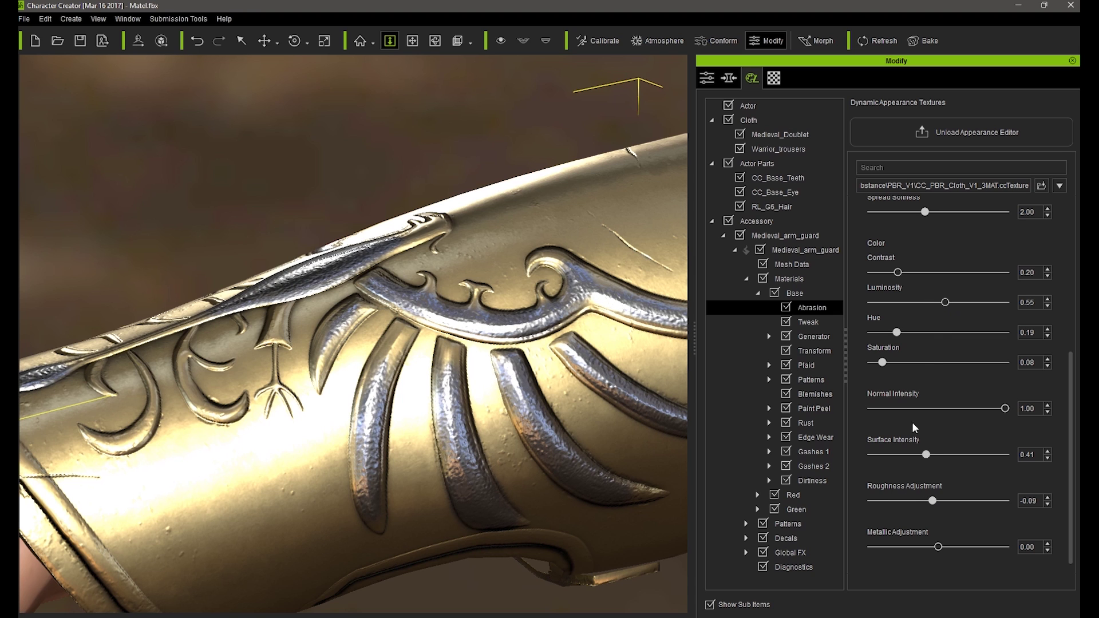
drag(939, 547, 992, 547)
drag(933, 501, 956, 501)
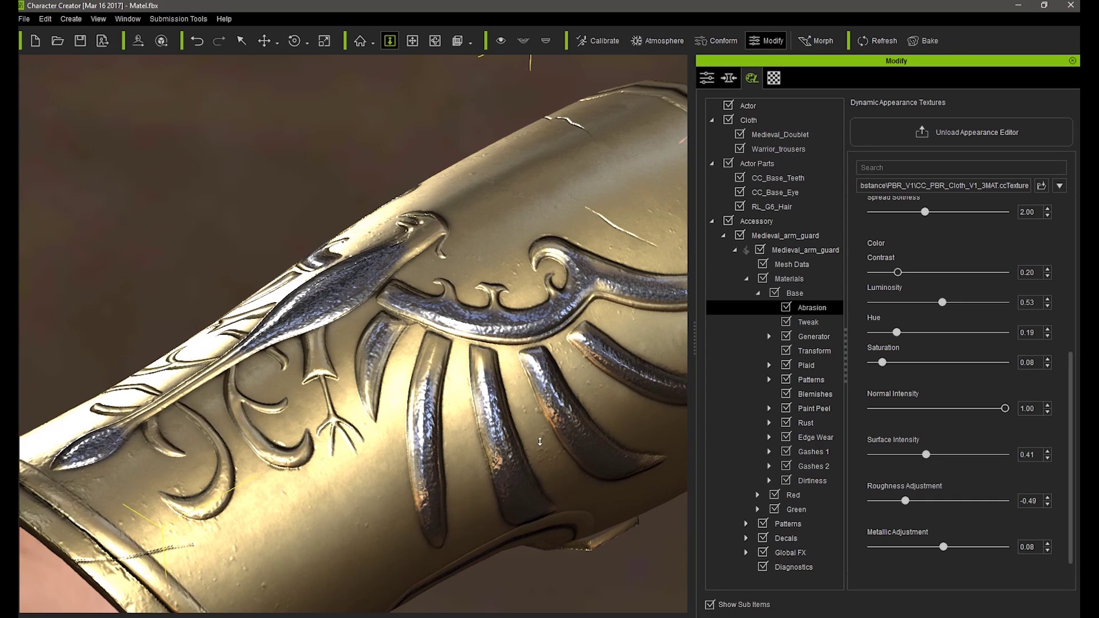
Enable the Tweak settings of the arm guard's Base material and look through its adjustment parameters
click(807, 323)
click(872, 222)
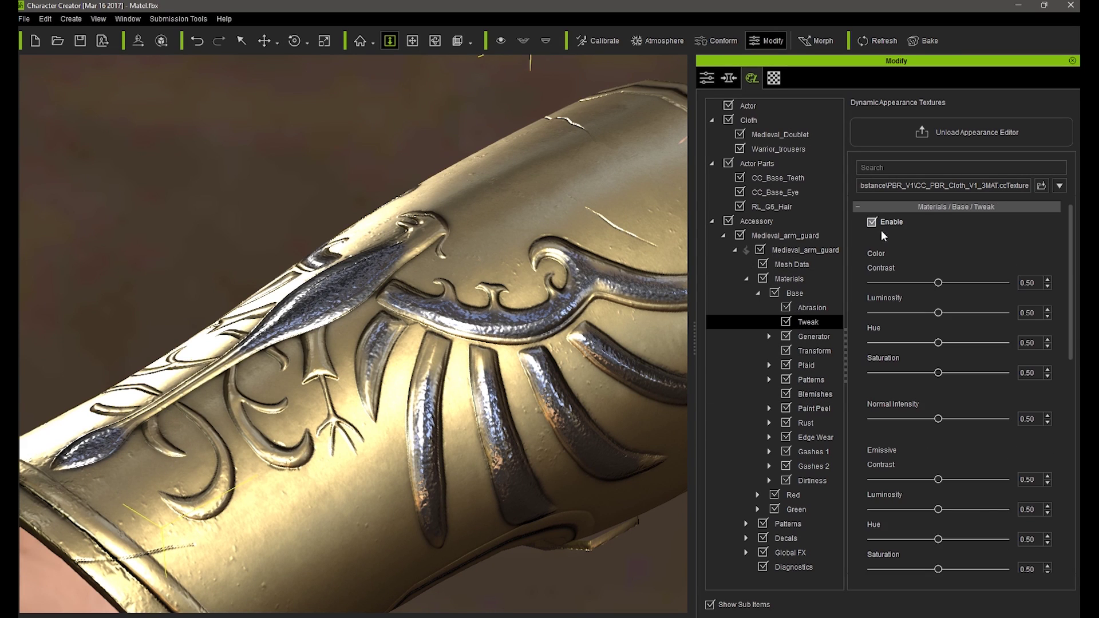
drag(1070, 269, 1073, 475)
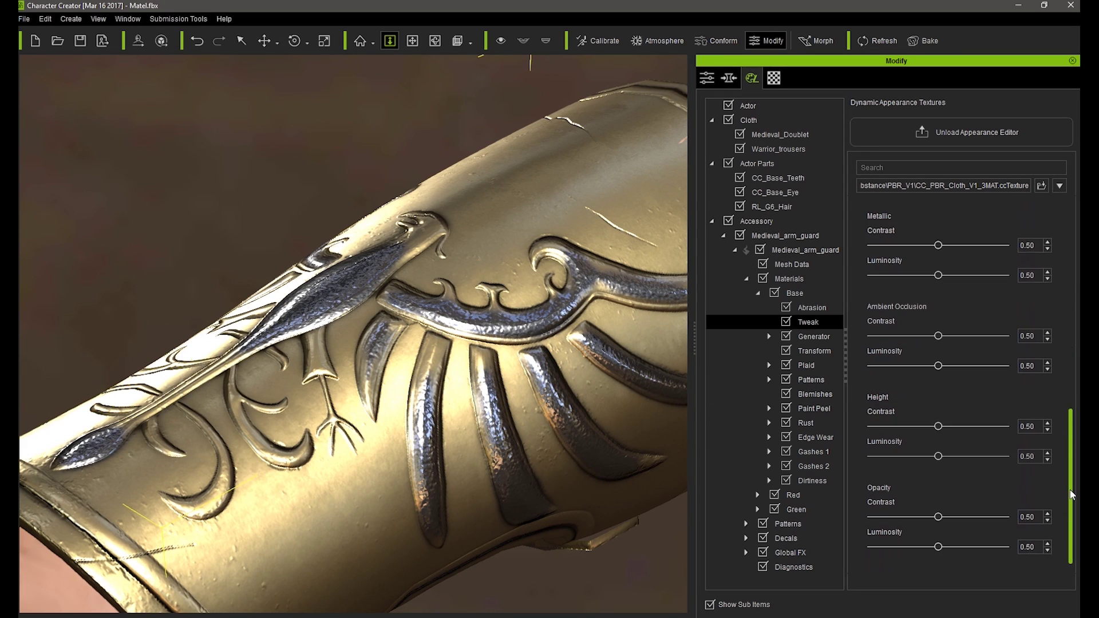
Set the Tweak's Metallic Luminosity to 0.68 and its Roughness Luminosity to 0.35
drag(938, 276, 963, 275)
drag(1074, 452, 1073, 415)
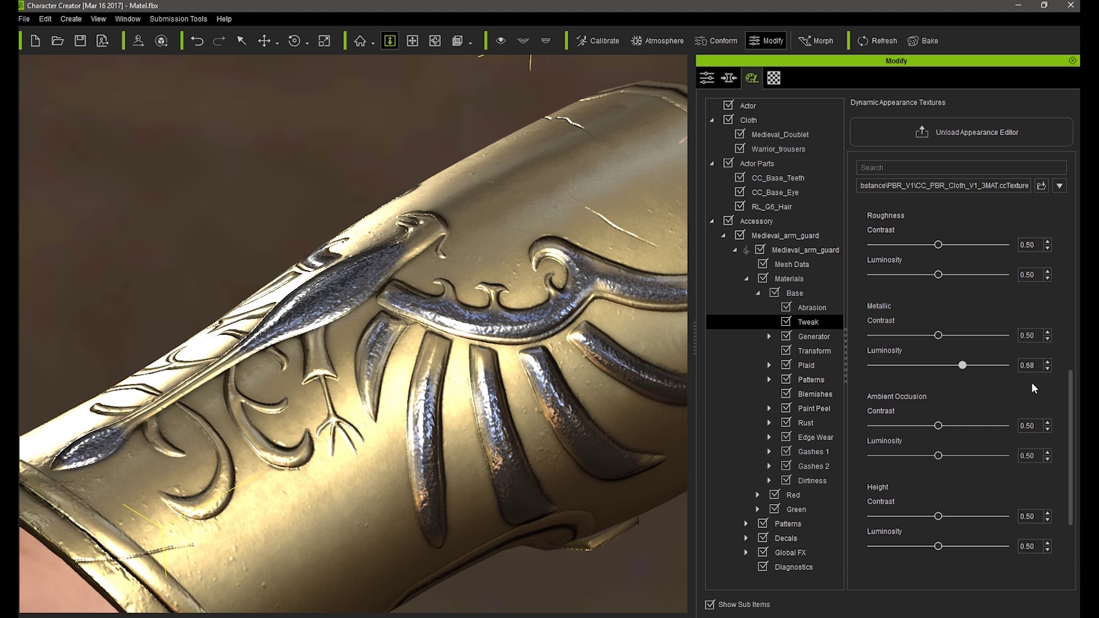
drag(939, 275, 919, 275)
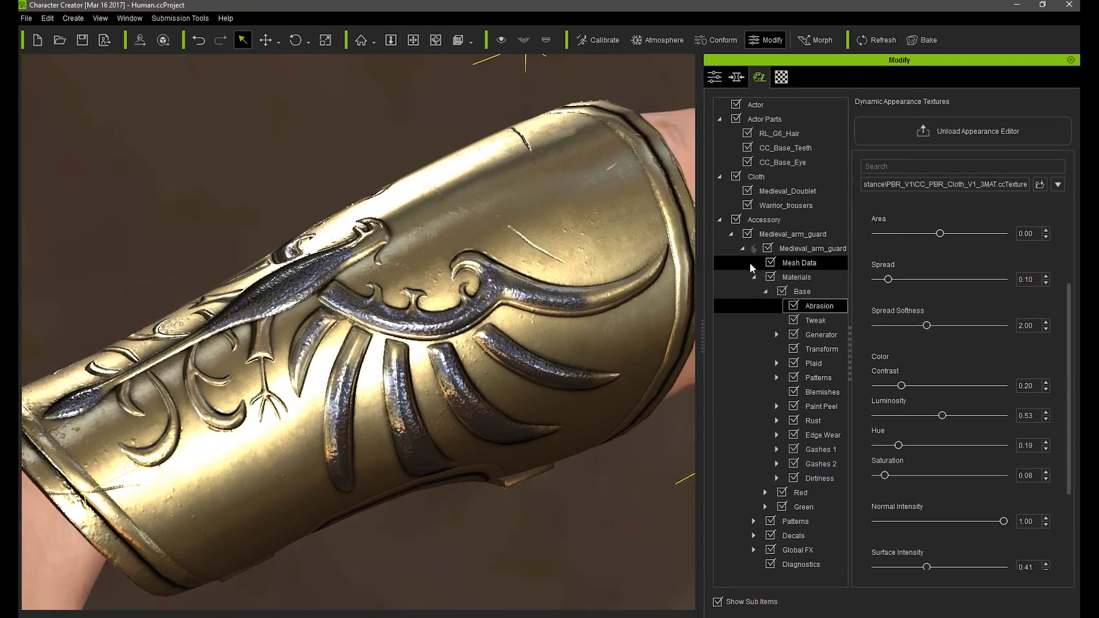
Darken the Base Tweak color to Luminosity 0.22 and shift its Hue to 0.45
click(815, 320)
drag(1069, 310, 1067, 280)
drag(940, 284, 904, 315)
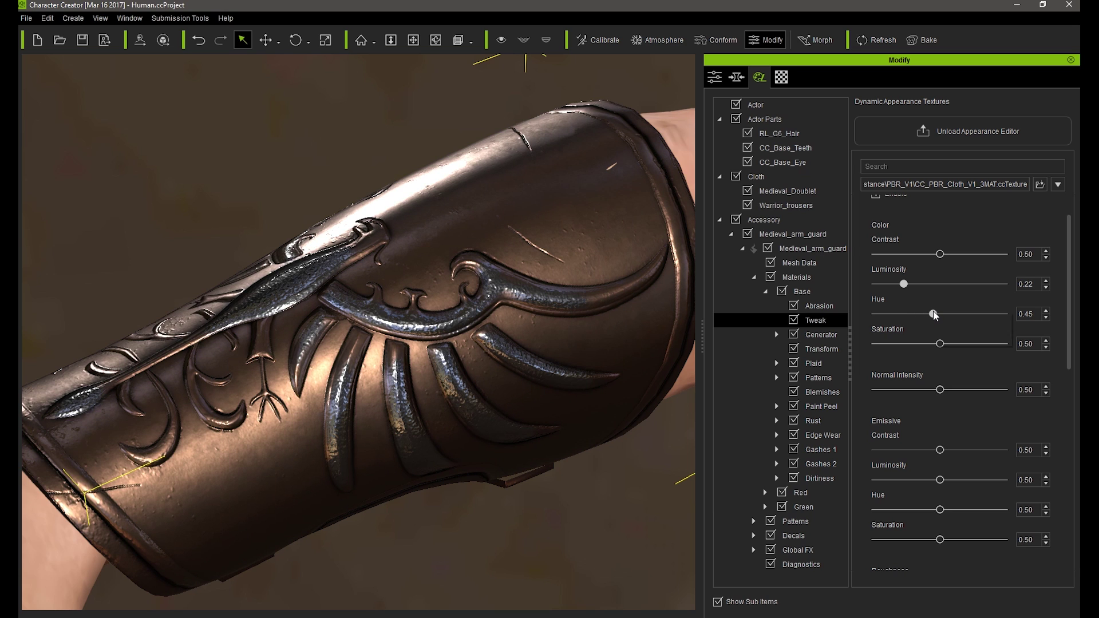
drag(932, 314, 932, 348)
Lower the Tweak's Roughness Luminosity to 0.26 and inspect the arm guard from another angle
scroll(1072, 342, down, 5)
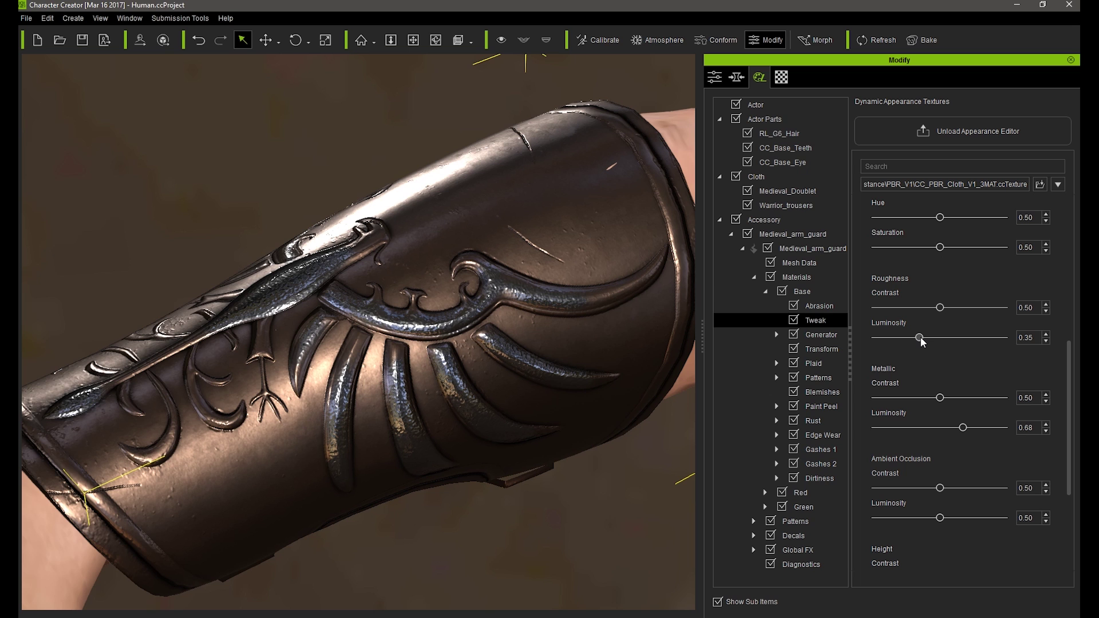
mouse_move(920, 338)
mouse_down()
mouse_move(893, 344)
mouse_move(909, 341)
mouse_up()
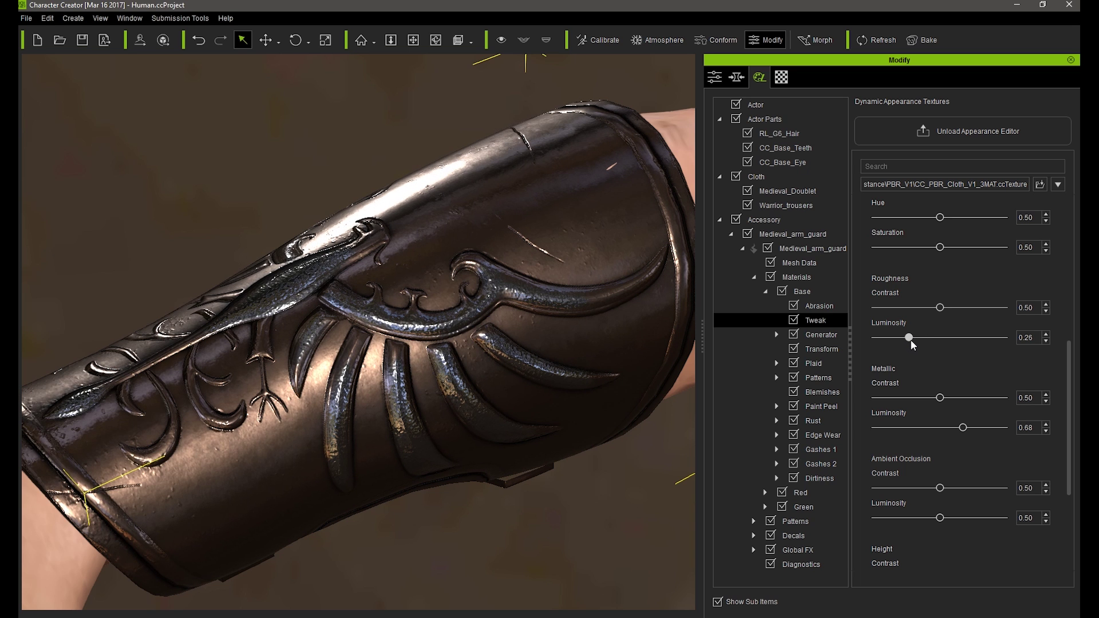
right_drag(568, 405, 504, 410)
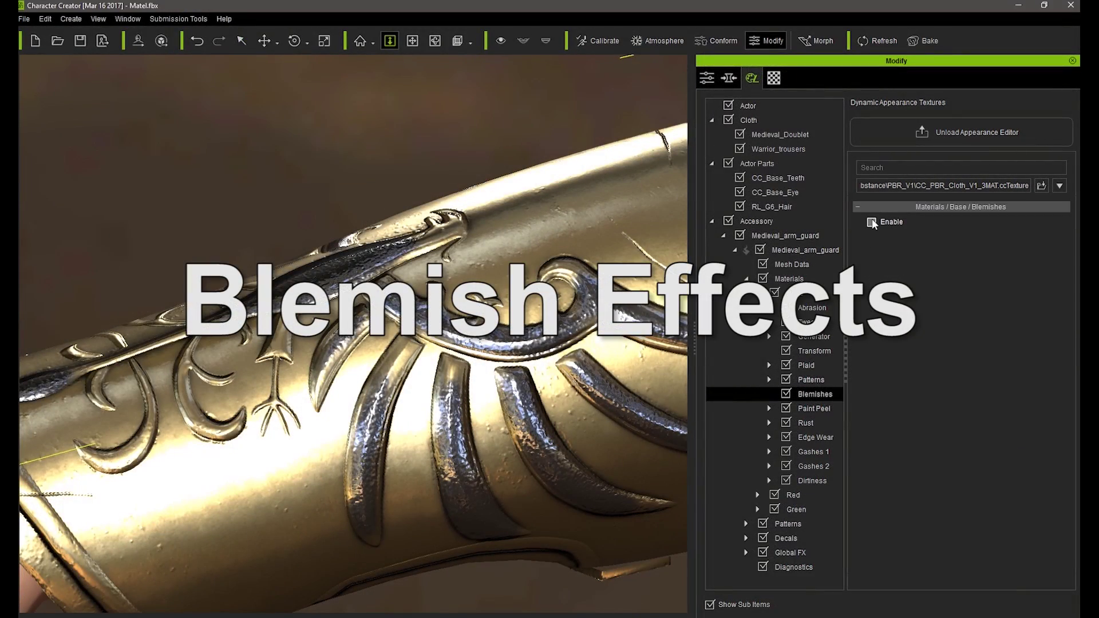
Enable Blemishes for the arm guard's Base material and set their Pattern to 4
click(872, 222)
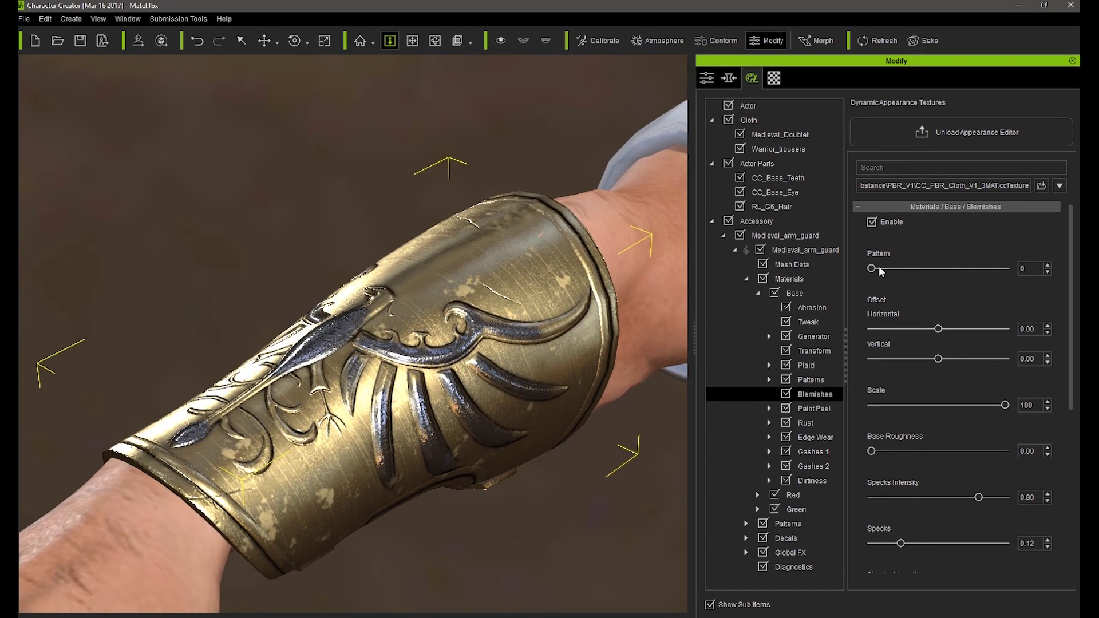
drag(877, 267, 945, 291)
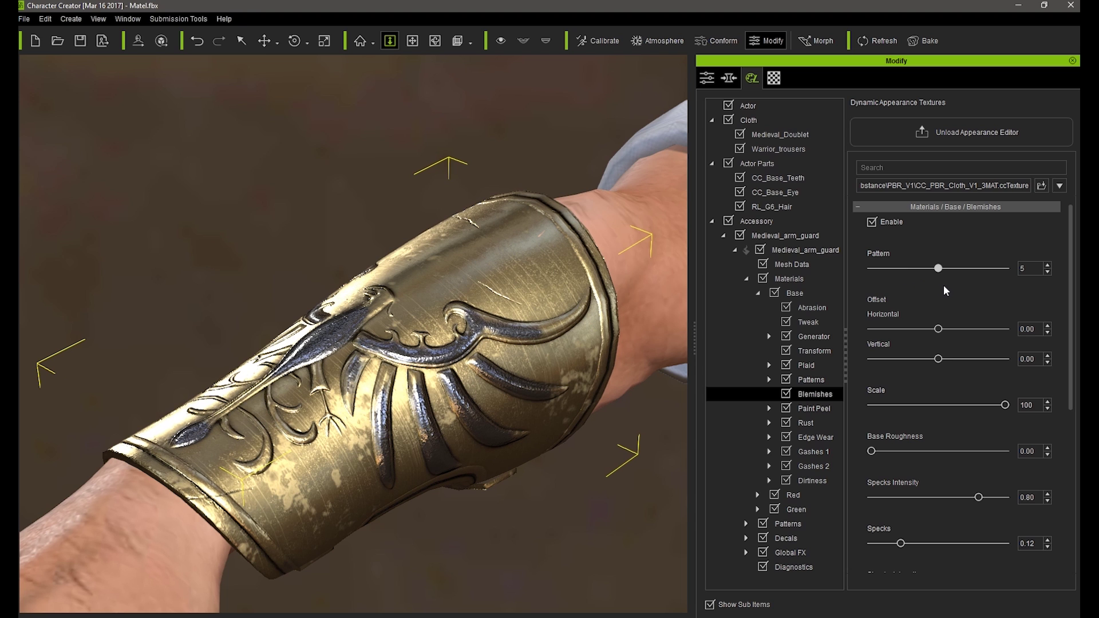
drag(1030, 268, 995, 272)
key(Return)
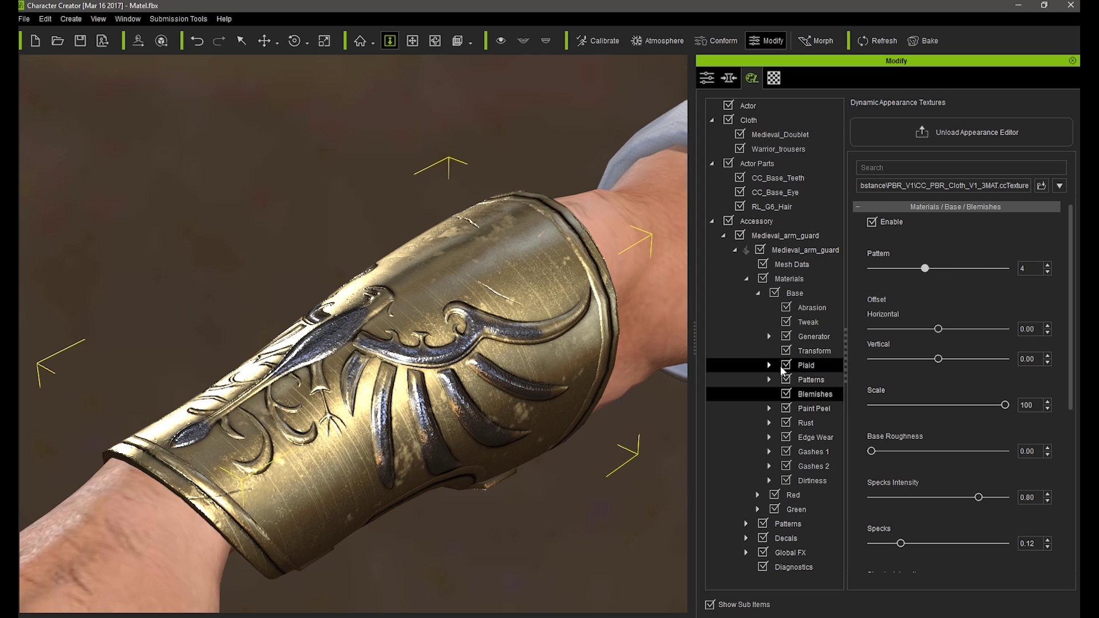
Try a Horizontal offset of 0.22 and a Vertical offset of 0.10 on the blemishes, resetting both to 0
drag(958, 329, 970, 331)
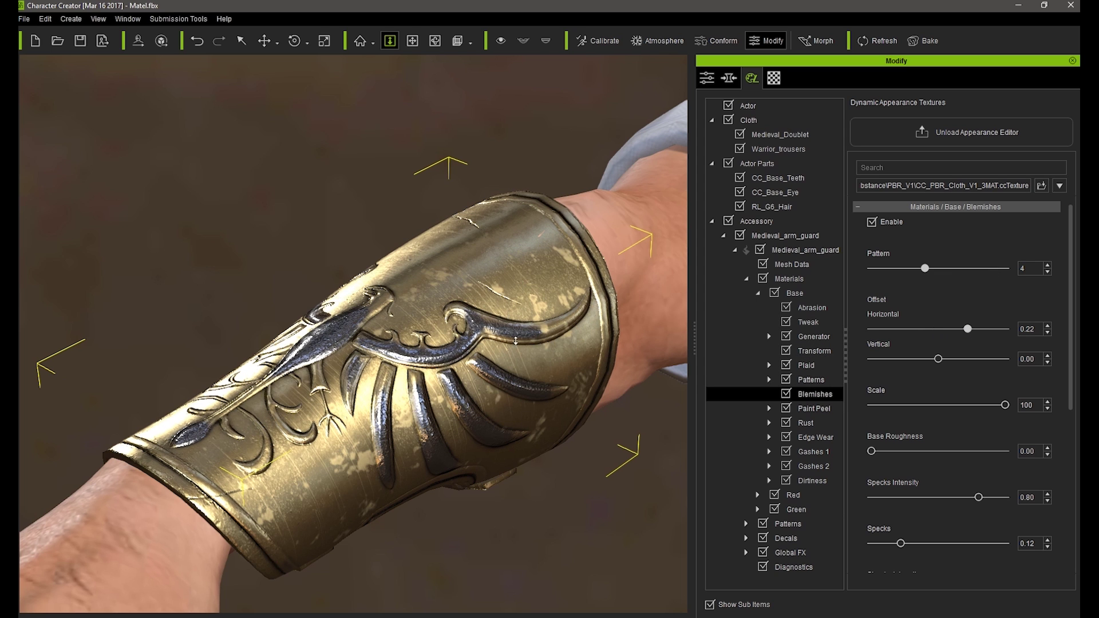
mouse_move(940, 359)
mouse_down()
mouse_move(983, 358)
mouse_move(953, 360)
mouse_up()
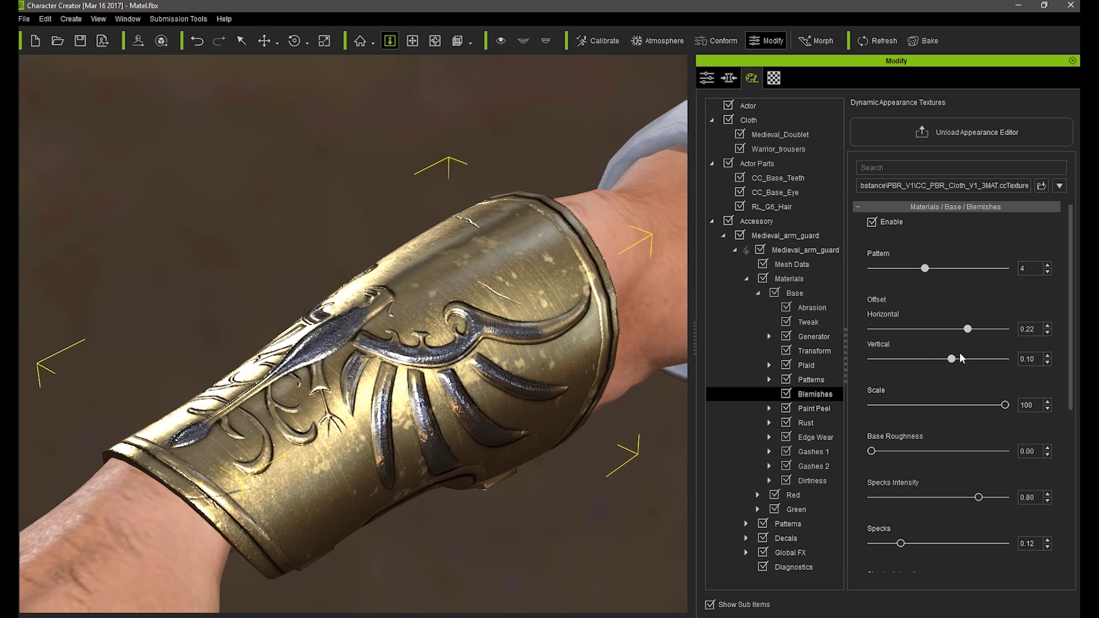
click(1020, 329)
text(0)
key(Tab)
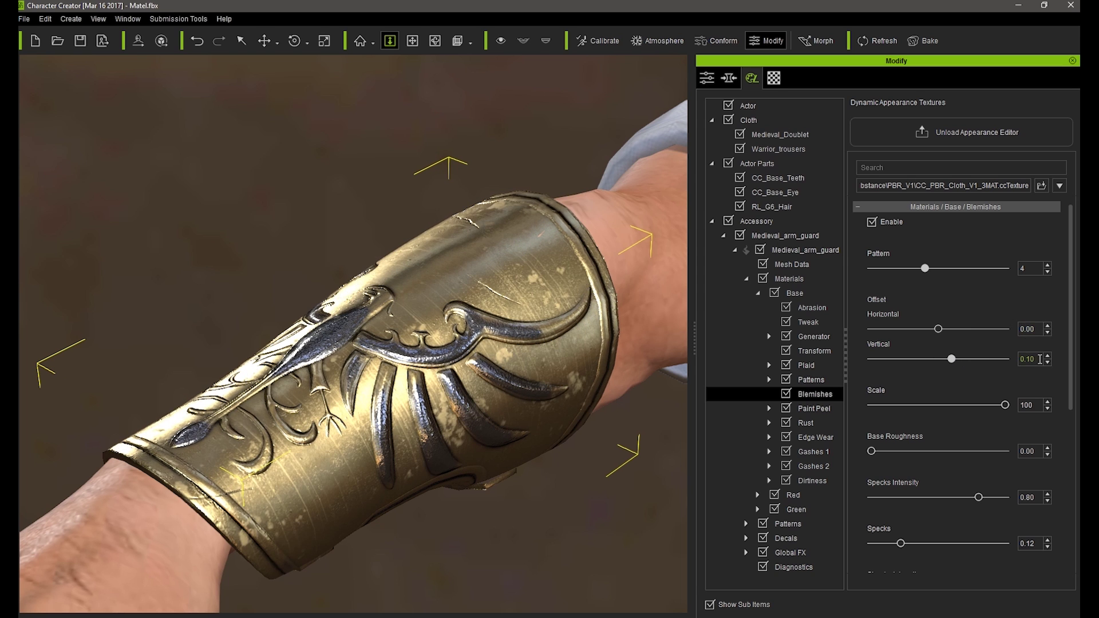
text(0)
key(Return)
Reduce the blemish Scale to about 76 and set the Specks Intensity to 0.62
drag(1004, 405, 974, 406)
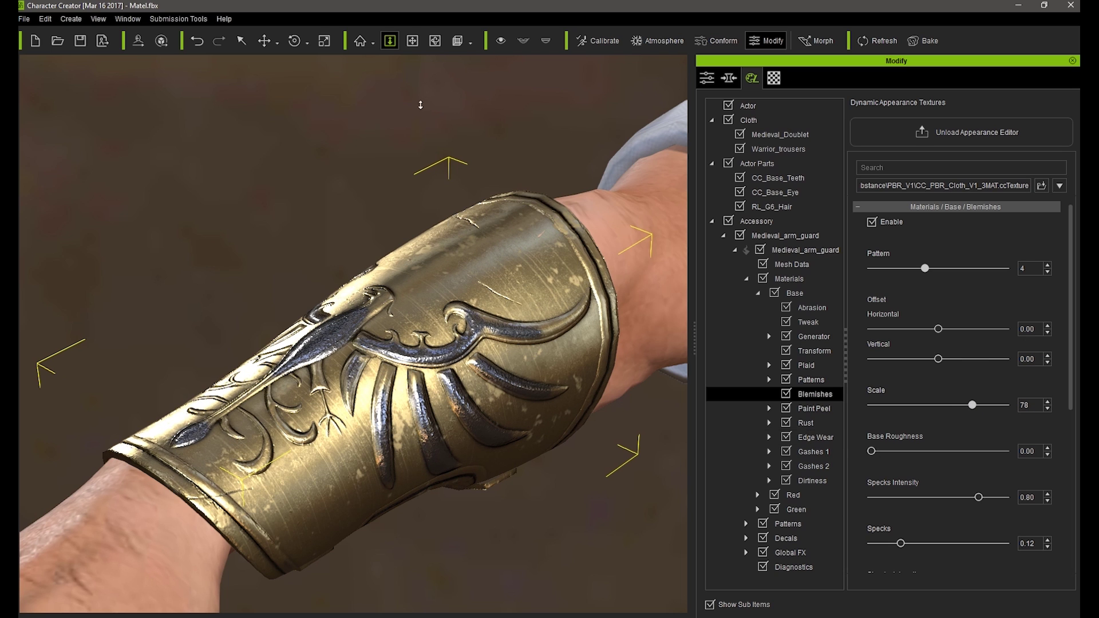
scroll(421, 105, up, 5)
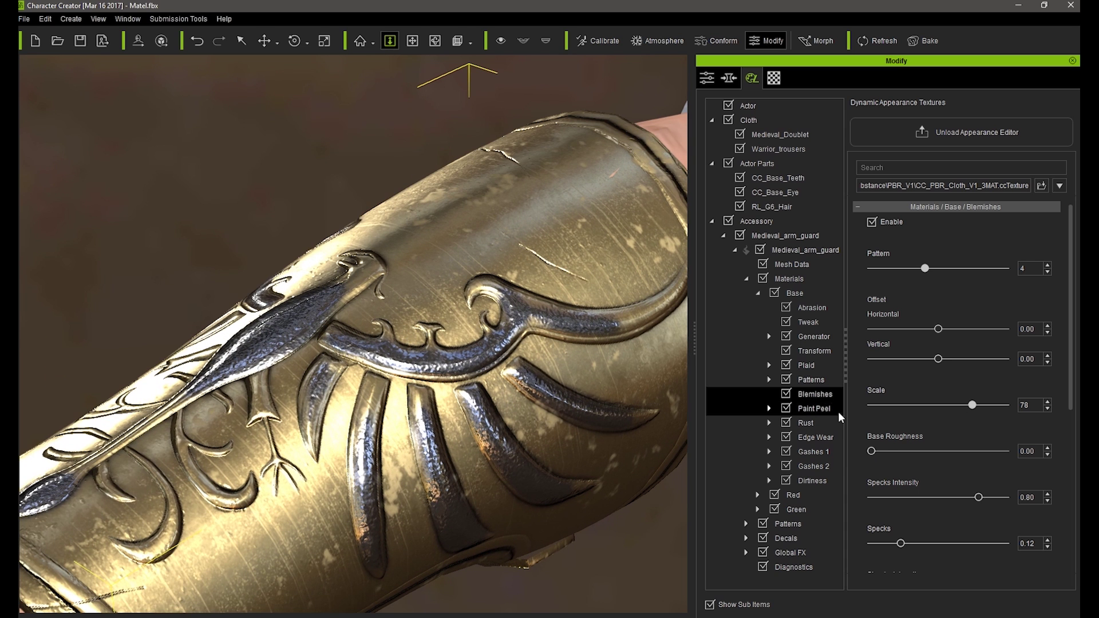
mouse_move(879, 453)
mouse_down()
mouse_move(897, 452)
mouse_move(865, 454)
mouse_up()
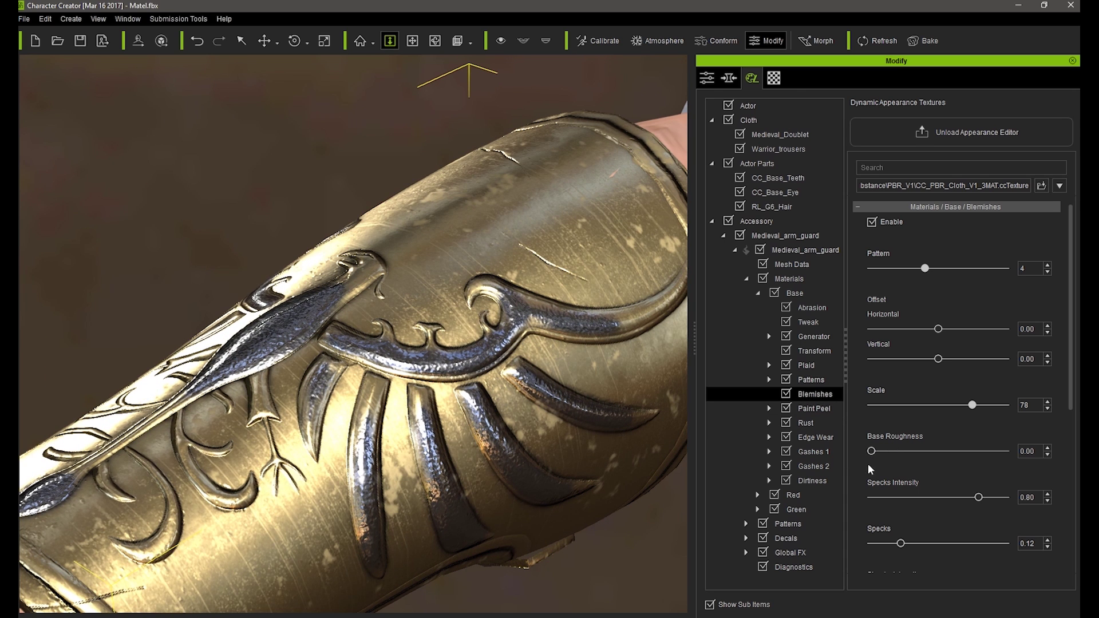
drag(979, 498, 950, 513)
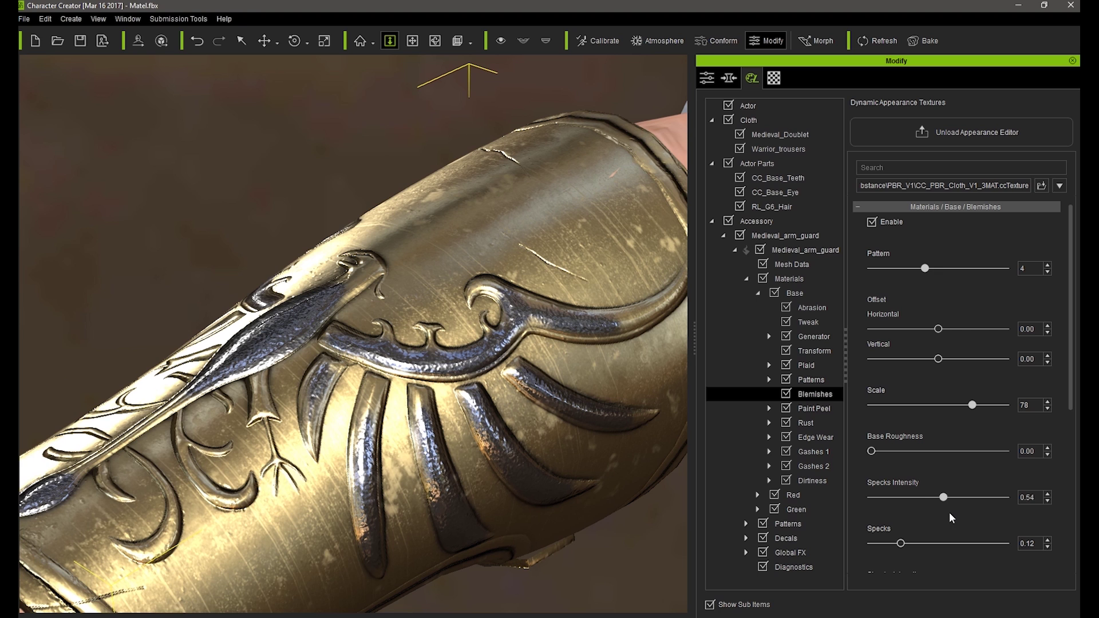
drag(1071, 401, 1071, 550)
mouse_move(901, 279)
mouse_down()
mouse_move(923, 278)
mouse_move(905, 278)
mouse_up()
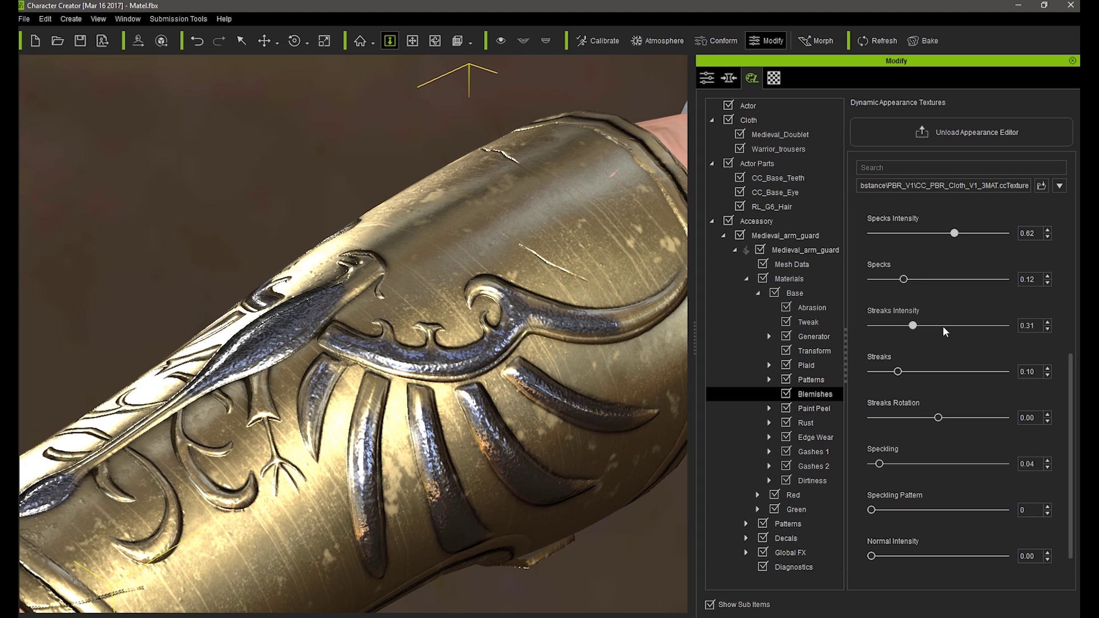
Set the blemish Streaks Intensity to 0.31, Streaks to 0.06 and Streaks Rotation to 0.50
drag(943, 325, 1024, 328)
mouse_move(903, 372)
mouse_down()
mouse_move(953, 369)
mouse_move(888, 372)
mouse_up()
drag(1005, 325, 920, 337)
mouse_move(938, 418)
mouse_down()
mouse_move(968, 418)
mouse_move(950, 417)
mouse_up()
drag(1031, 418, 1023, 418)
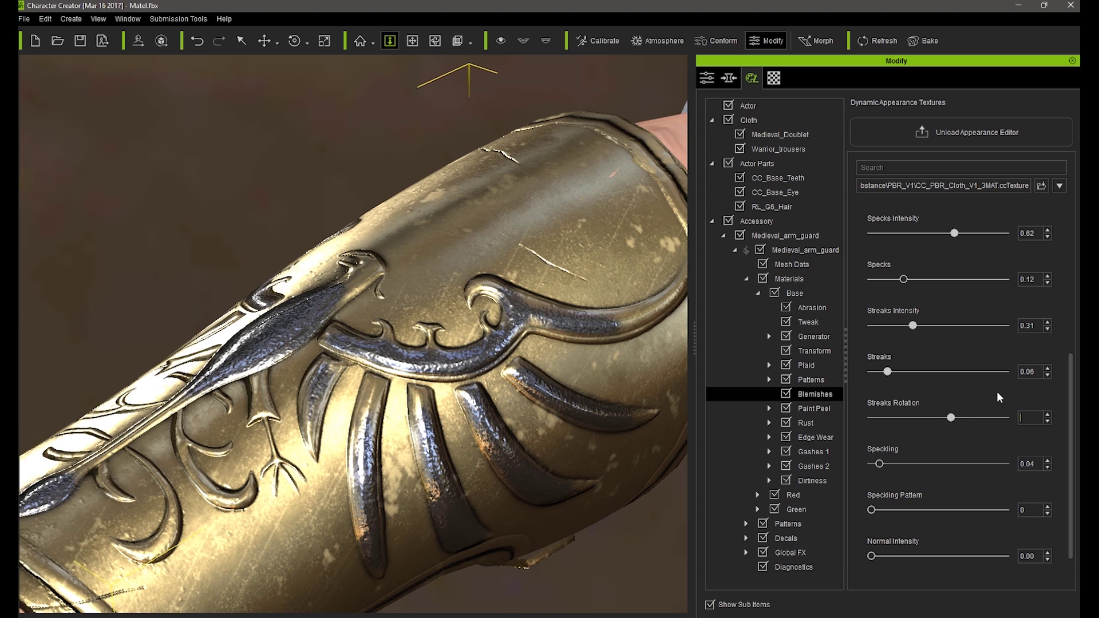
text(0.5)
key(Return)
Set the blemish Speckling to 0.10 and the Speckling Pattern to 5
drag(885, 464, 914, 465)
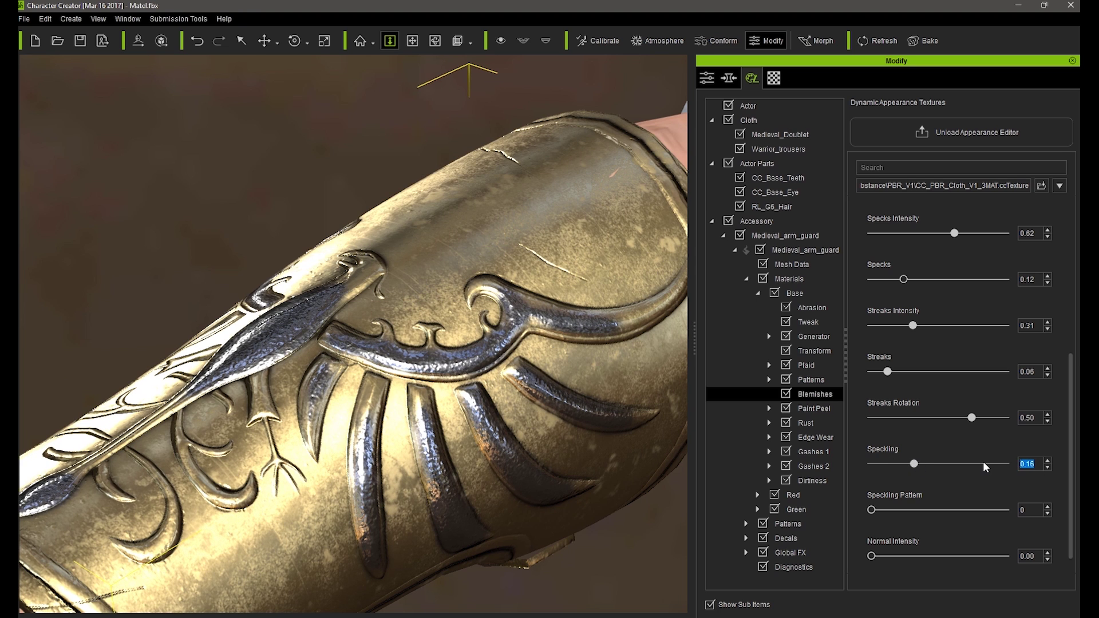
text(0.1)
key(Return)
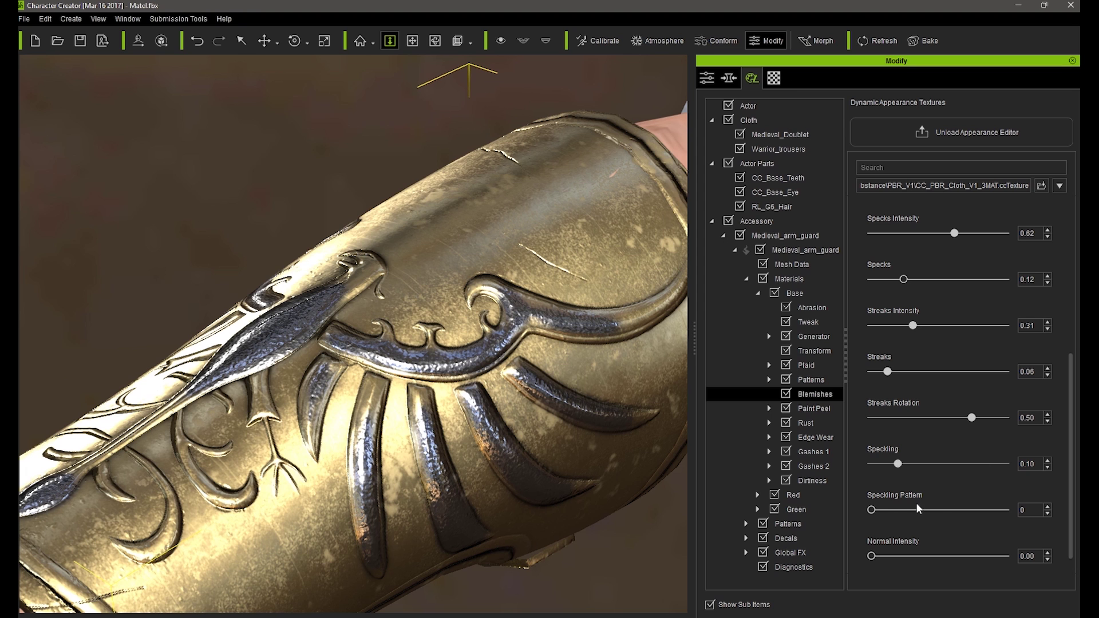
drag(872, 509, 939, 510)
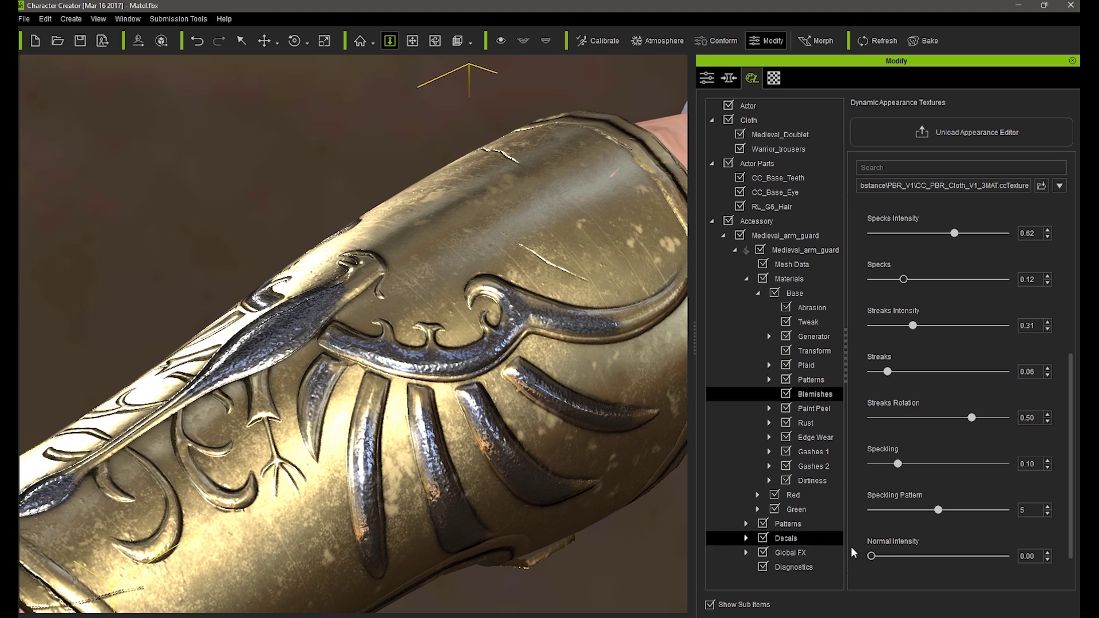
Set the blemish Normal Intensity to 0.15 after trying higher values and checking the other side of the arm guard
drag(870, 556, 902, 572)
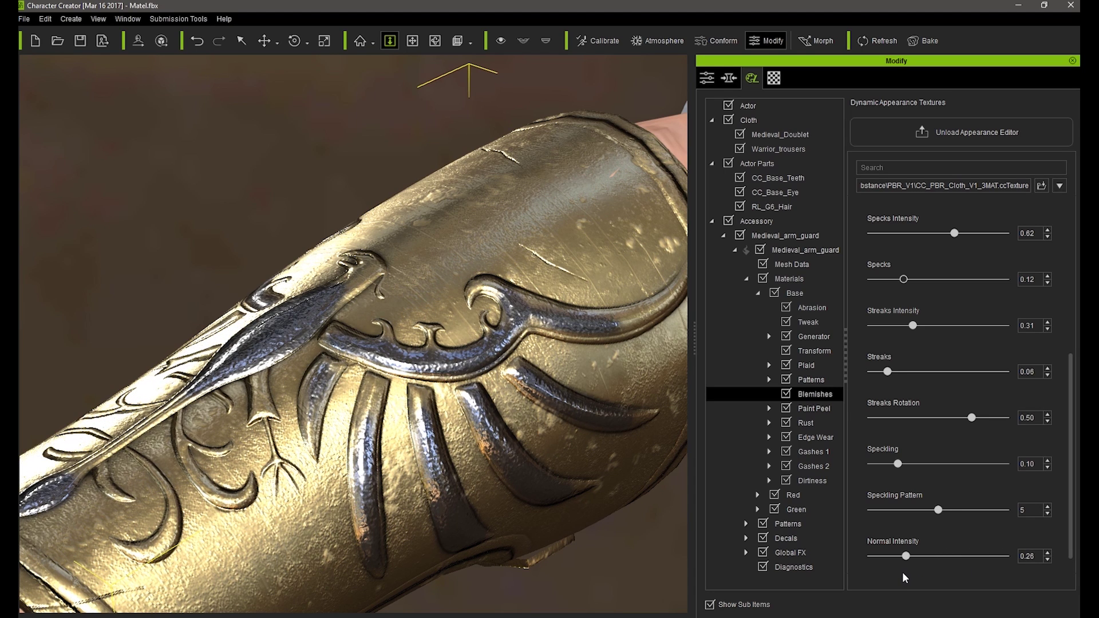
double_click(1031, 556)
text(20)
scroll(419, 307, down, 3)
right_drag(441, 309, 470, 419)
double_click(1028, 557)
text(0.15)
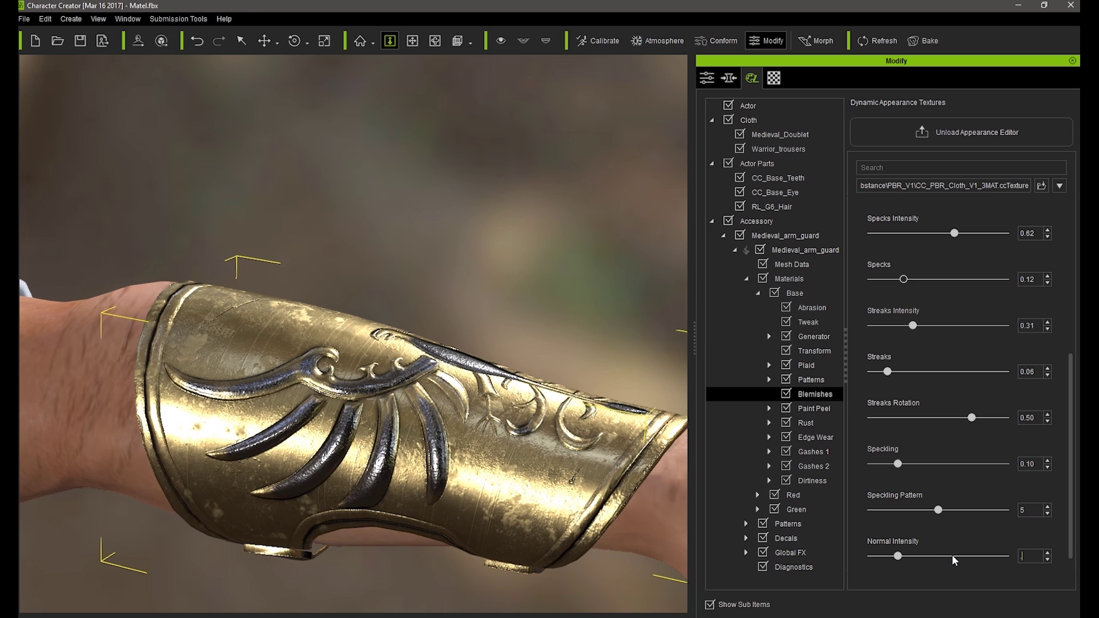